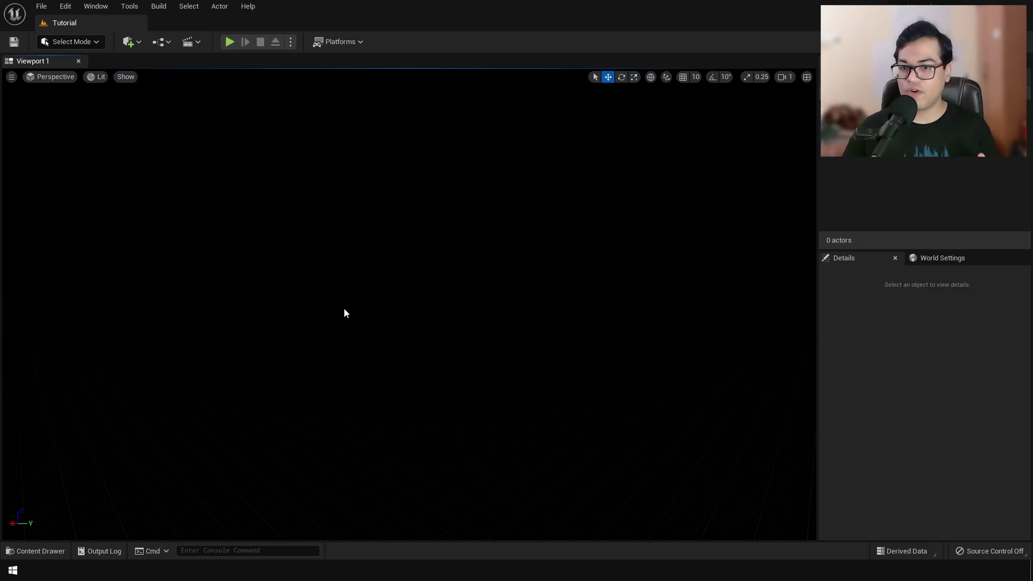
Step: Search the Edit > Plugins list for the hdri plugin
{"action": "left_click", "coordinate": [73, 9]}
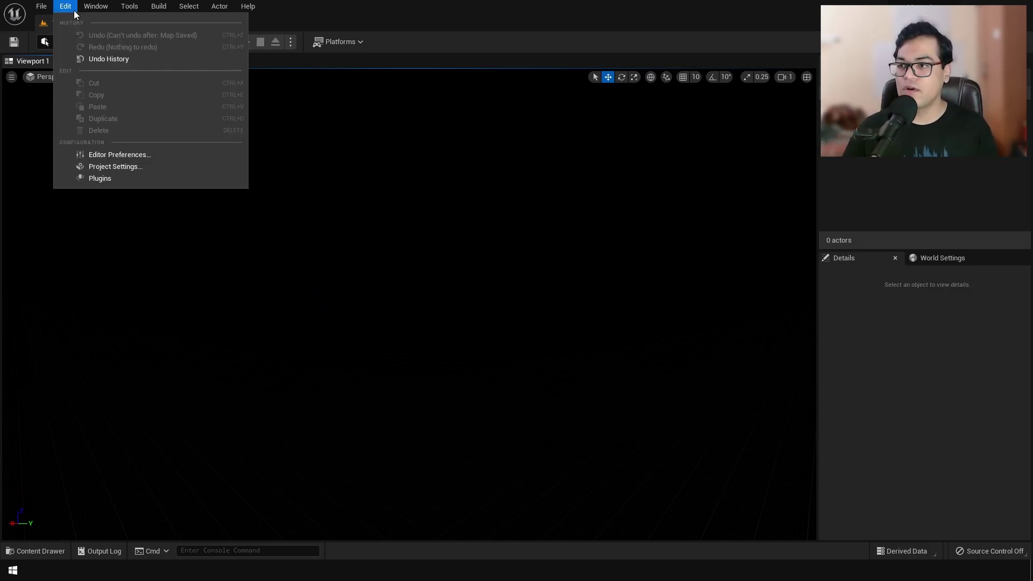
{"action": "left_click", "coordinate": [118, 178]}
{"action": "type", "text": "hdri"}
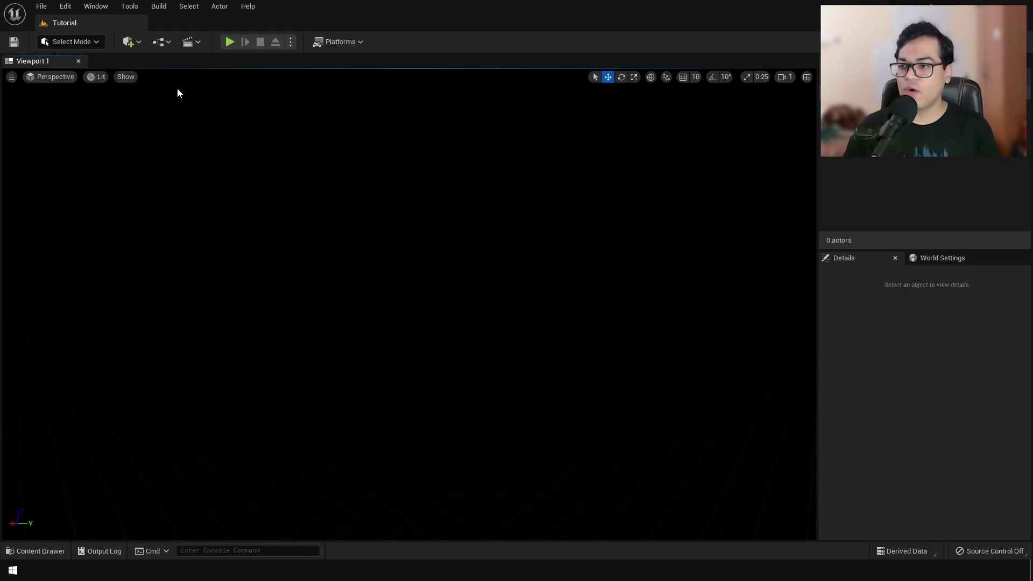
Step: Place an HDRI Backdrop actor from Quick Add > Lights into the empty level
{"action": "left_click", "coordinate": [131, 47]}
{"action": "mouse_move", "coordinate": [187, 141]}
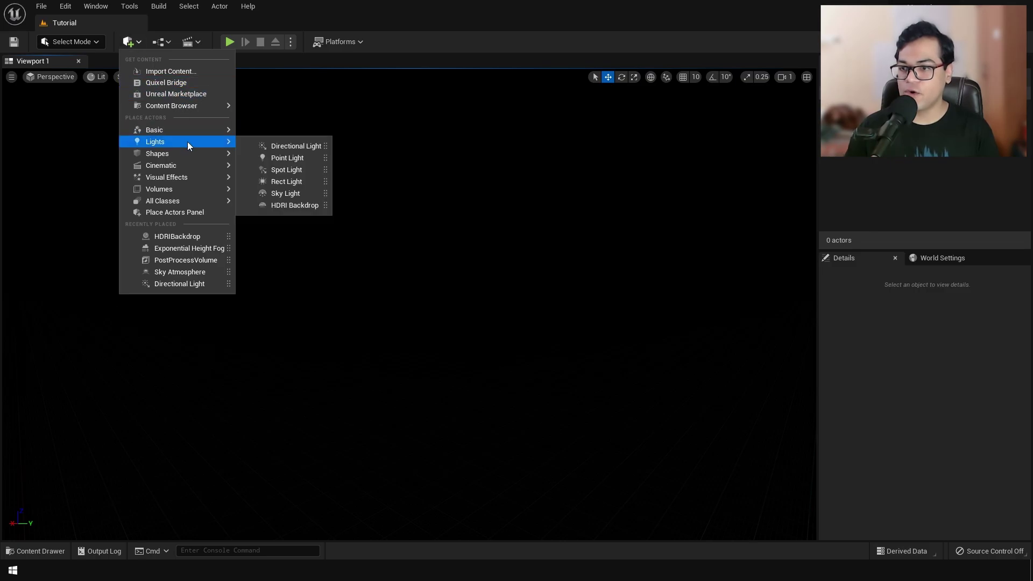
{"action": "left_click", "coordinate": [285, 205]}
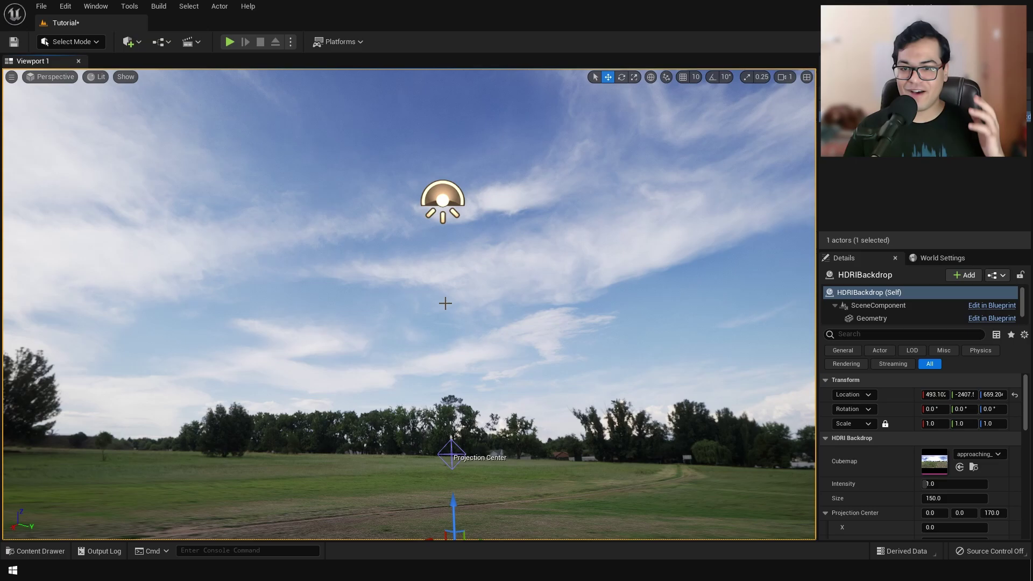
Step: Slide the snow ground piece left, raise it, and tilt it about 4 degrees
{"action": "right_click_drag", "start_coordinate": [374, 320], "coordinate": [524, 318]}
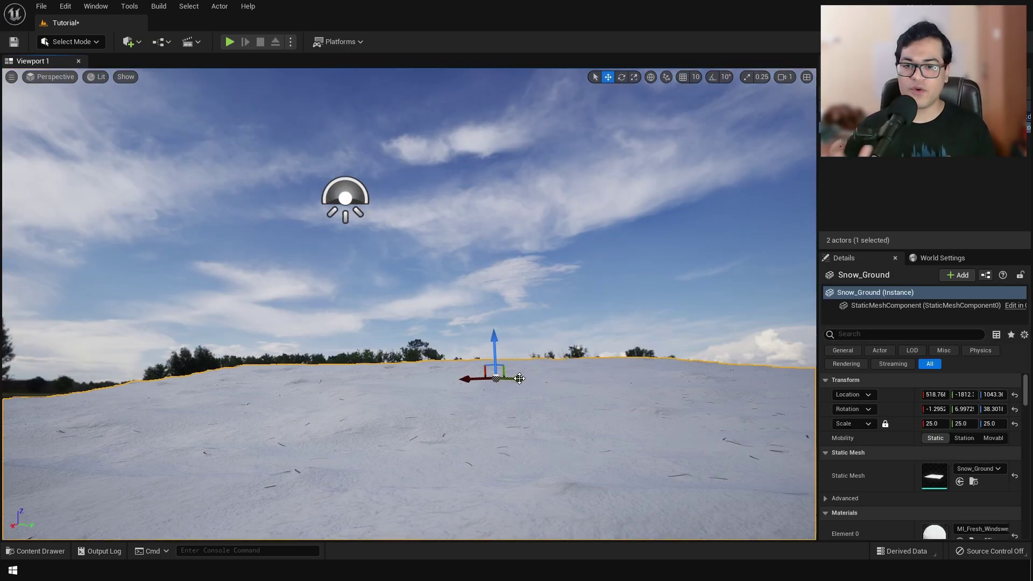
{"action": "left_click_drag", "start_coordinate": [522, 378], "coordinate": [78, 431]}
{"action": "key", "text": "e"}
{"action": "key", "text": "w"}
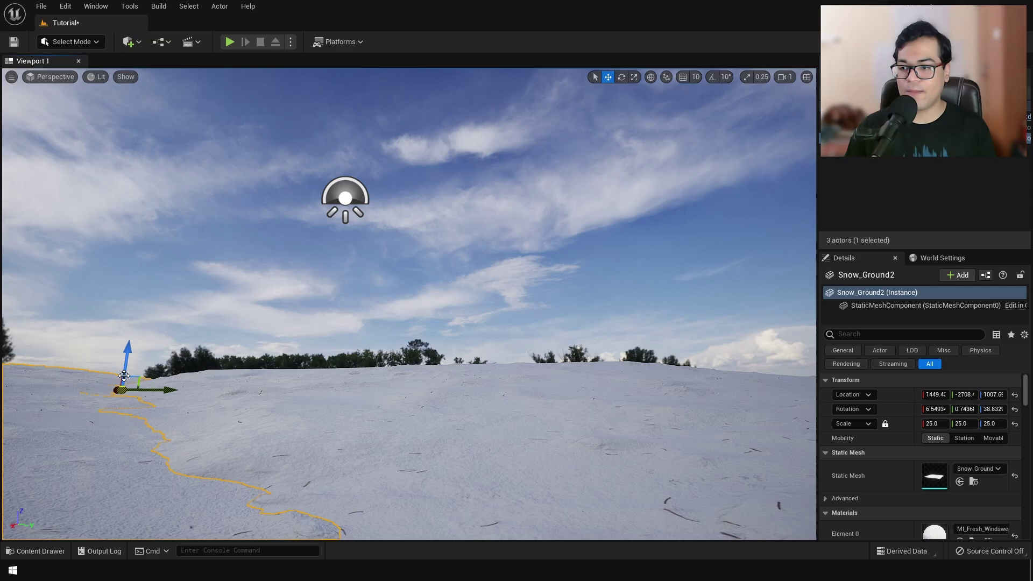
{"action": "left_click_drag", "start_coordinate": [124, 376], "coordinate": [124, 370]}
{"action": "key", "text": "e"}
{"action": "left_click_drag", "start_coordinate": [125, 422], "coordinate": [691, 385]}
Step: Duplicate the ground piece with Ctrl+D and raise the third copy into place
{"action": "key", "text": "ctrl+d"}
{"action": "key", "text": "w"}
{"action": "key", "text": "e"}
{"action": "key", "text": "w"}
{"action": "left_click_drag", "start_coordinate": [667, 349], "coordinate": [667, 326]}
{"action": "left_click", "coordinate": [631, 235]}
{"action": "left_click", "coordinate": [115, 376]}
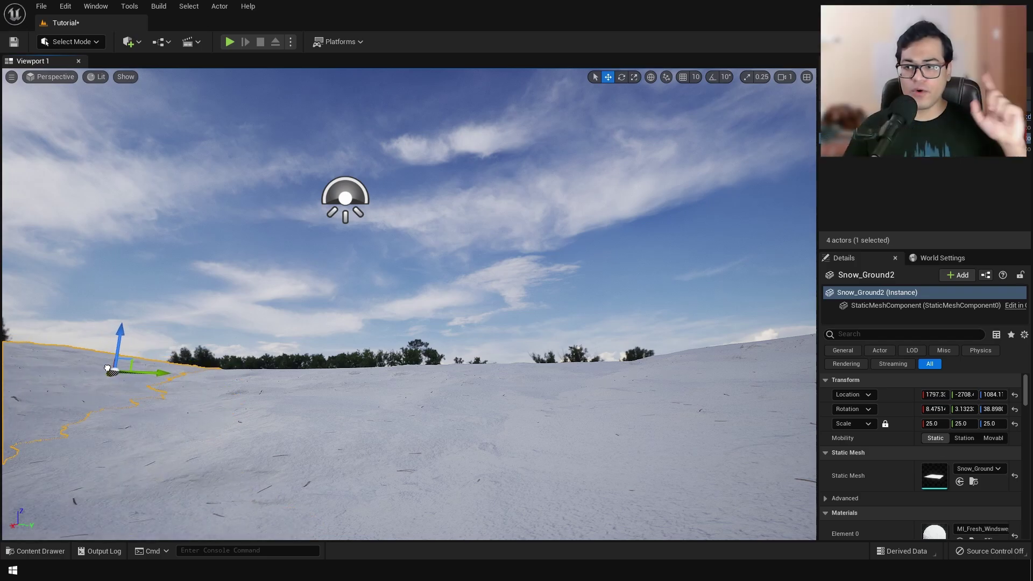
Step: Set the HDRI Backdrop's Cubemap to T_ClearSky
{"action": "left_click", "coordinate": [475, 239]}
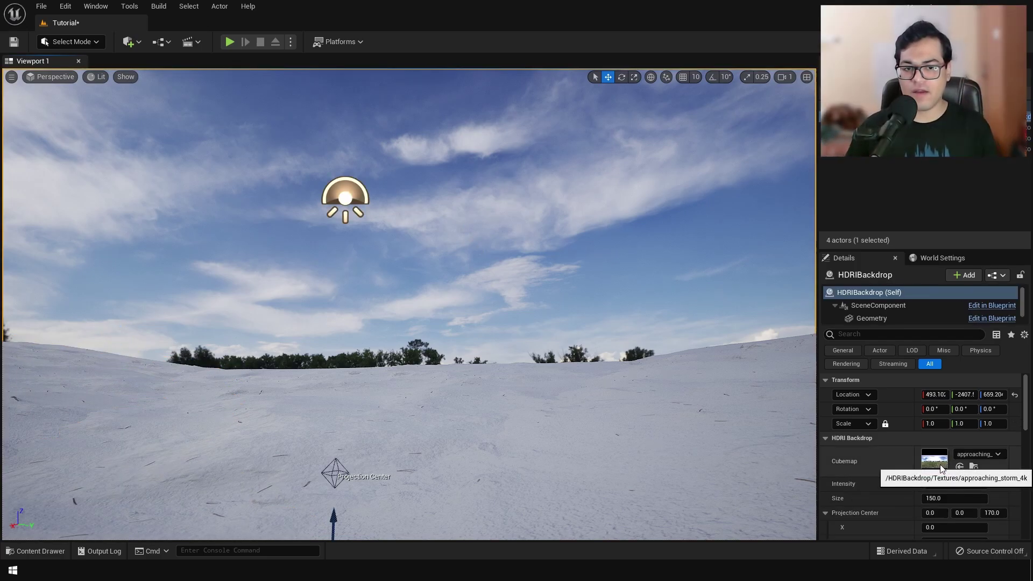
{"action": "left_click", "coordinate": [970, 455]}
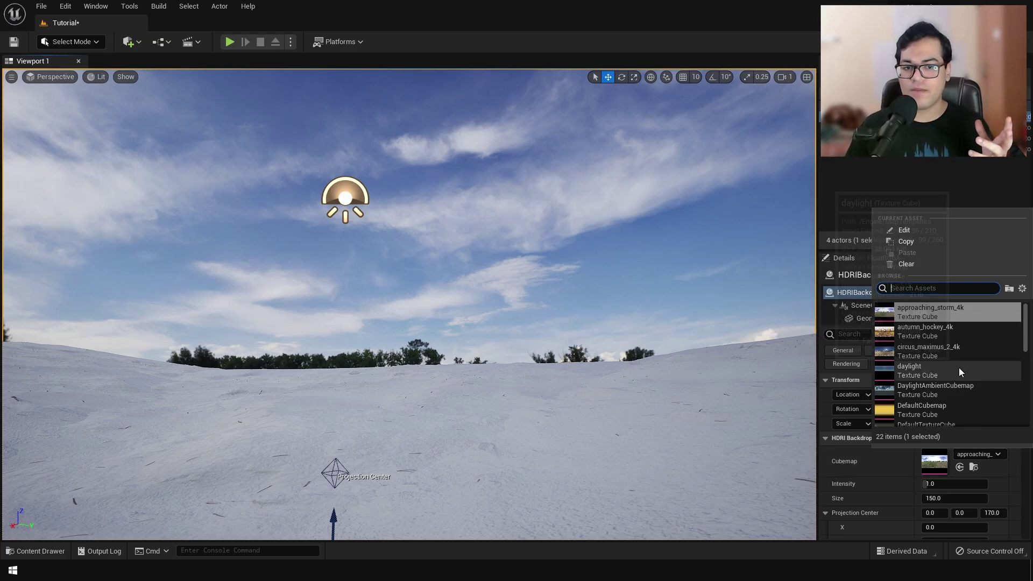
{"action": "scroll", "coordinate": [959, 367], "scroll_direction": "down", "scroll_amount": 3}
{"action": "scroll", "coordinate": [959, 367], "scroll_direction": "down", "scroll_amount": 3}
{"action": "scroll", "coordinate": [959, 367], "scroll_direction": "down", "scroll_amount": 1}
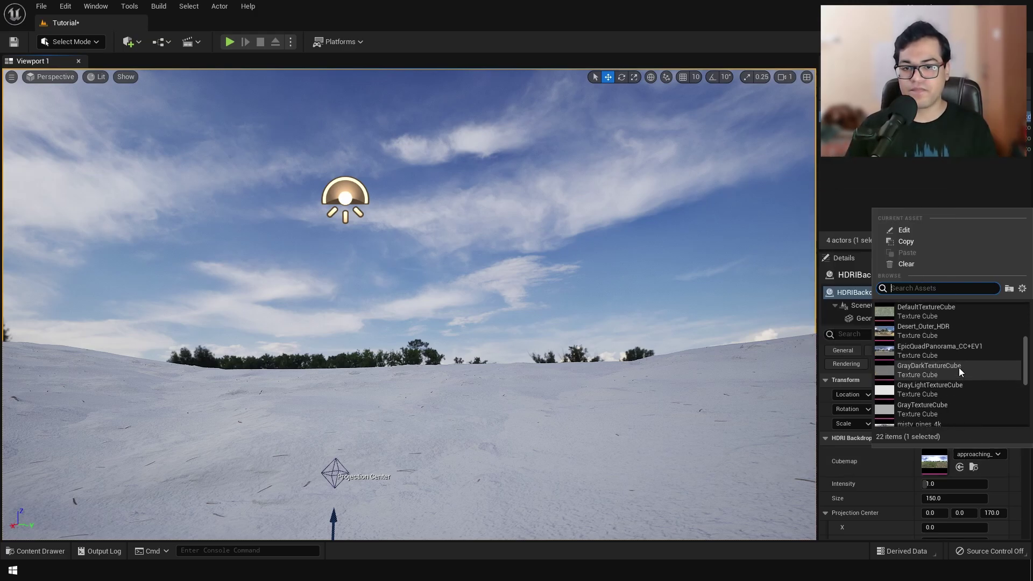
{"action": "scroll", "coordinate": [959, 367], "scroll_direction": "down", "scroll_amount": 3}
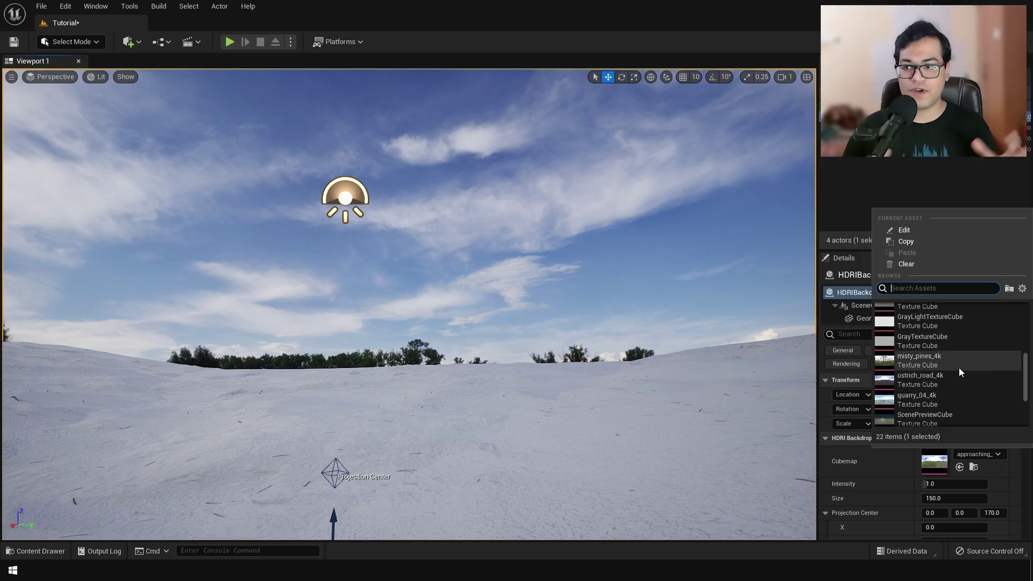
{"action": "scroll", "coordinate": [959, 367], "scroll_direction": "down", "scroll_amount": 2}
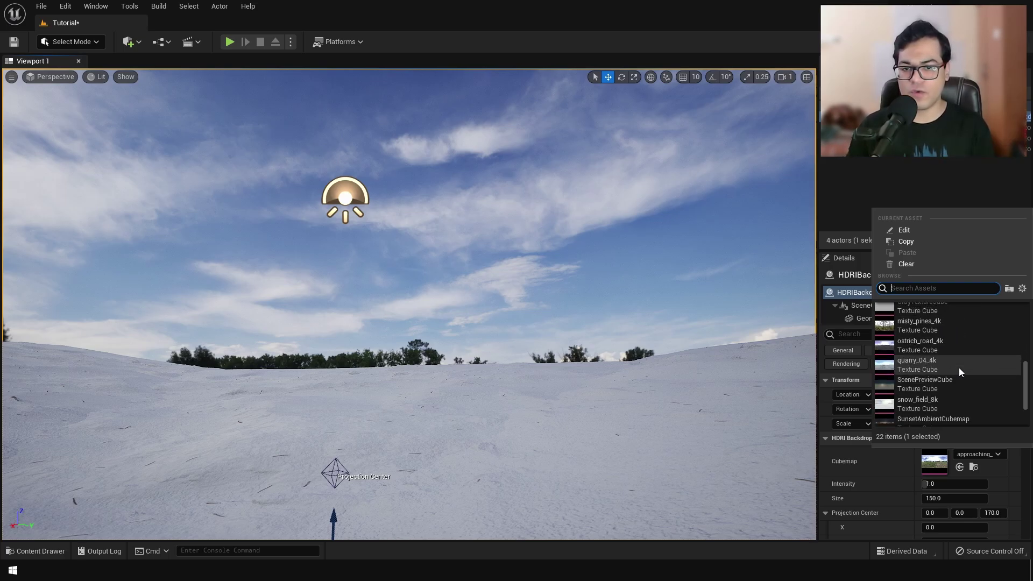
{"action": "scroll", "coordinate": [959, 367], "scroll_direction": "down", "scroll_amount": 1}
{"action": "scroll", "coordinate": [959, 367], "scroll_direction": "down", "scroll_amount": 2}
{"action": "left_click", "coordinate": [944, 389]}
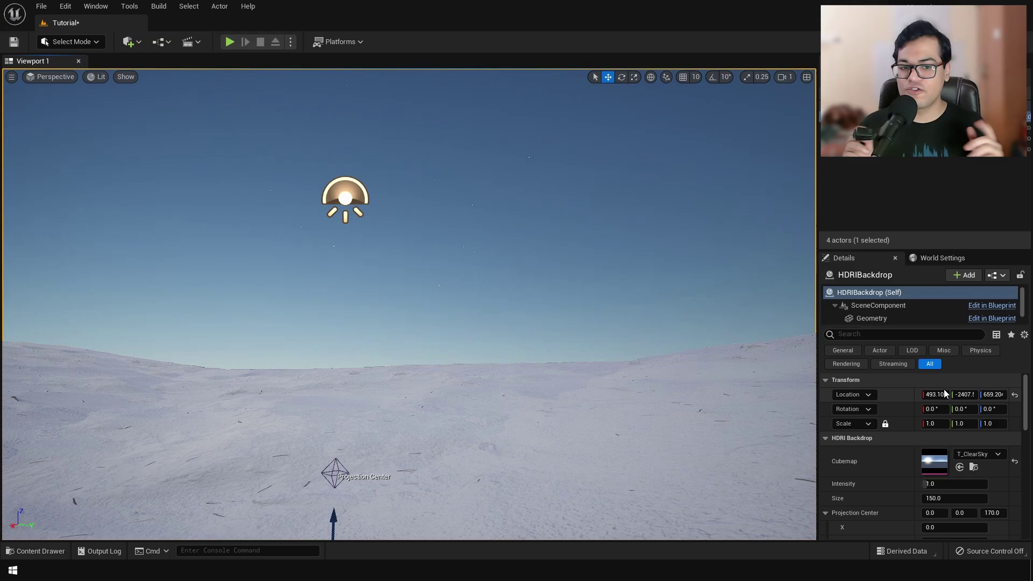
Step: Rotate the backdrop's yaw to 240°, after trying 180° and 270°
{"action": "left_click", "coordinate": [991, 409]}
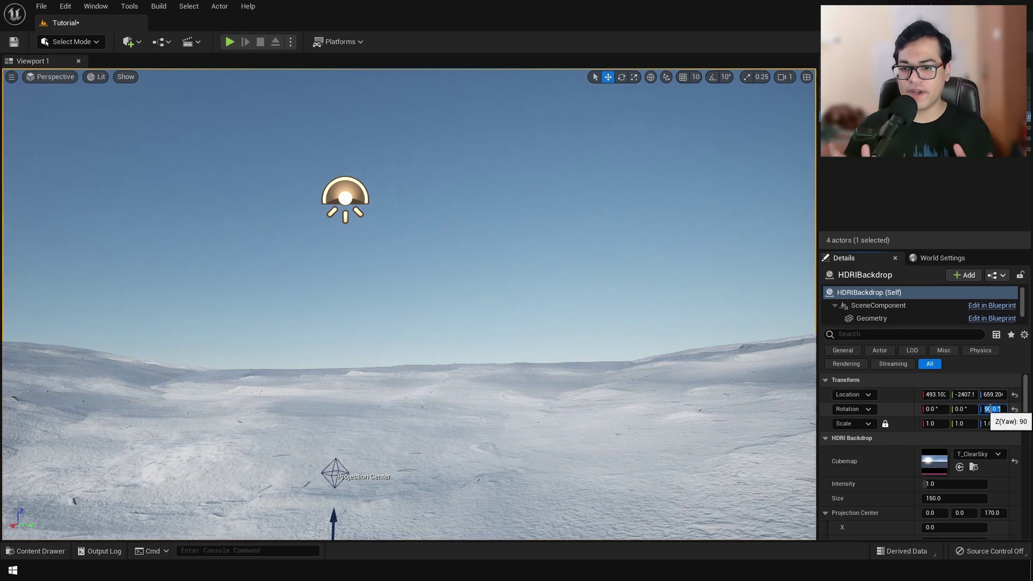
{"action": "type", "text": "180"}
{"action": "key", "text": "Return"}
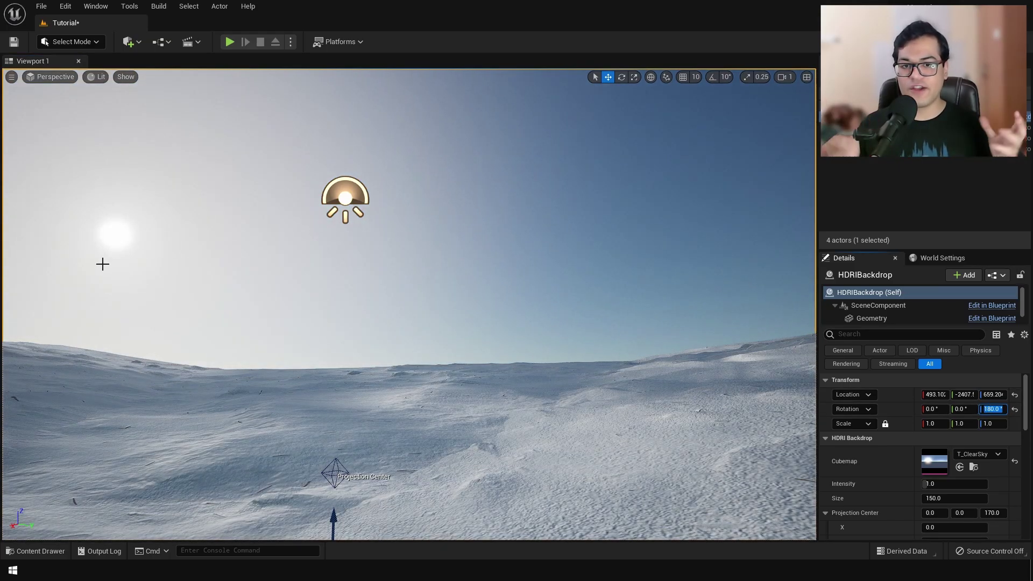
{"action": "double_click", "coordinate": [992, 410]}
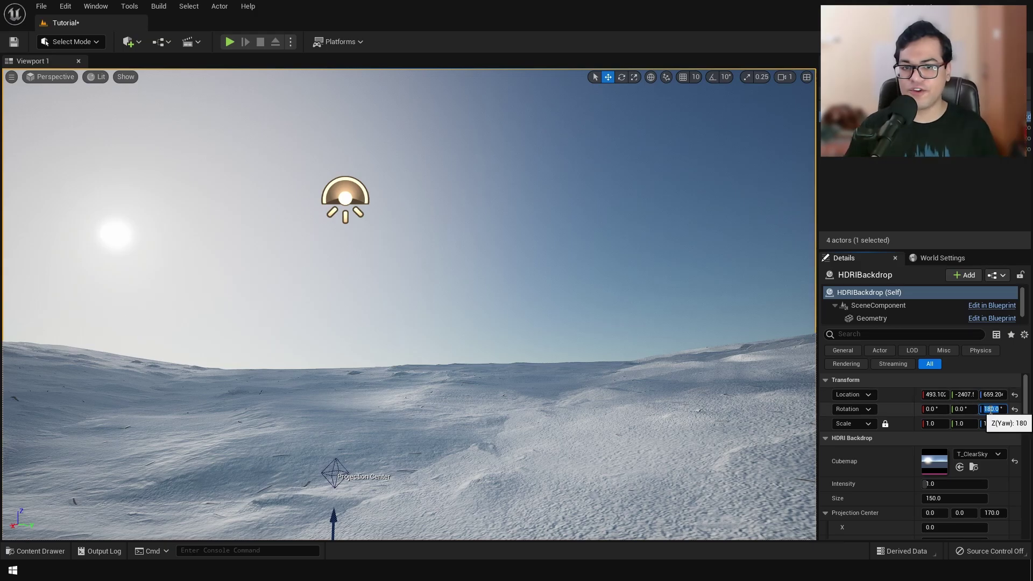
{"action": "type", "text": "270"}
{"action": "key", "text": "Return"}
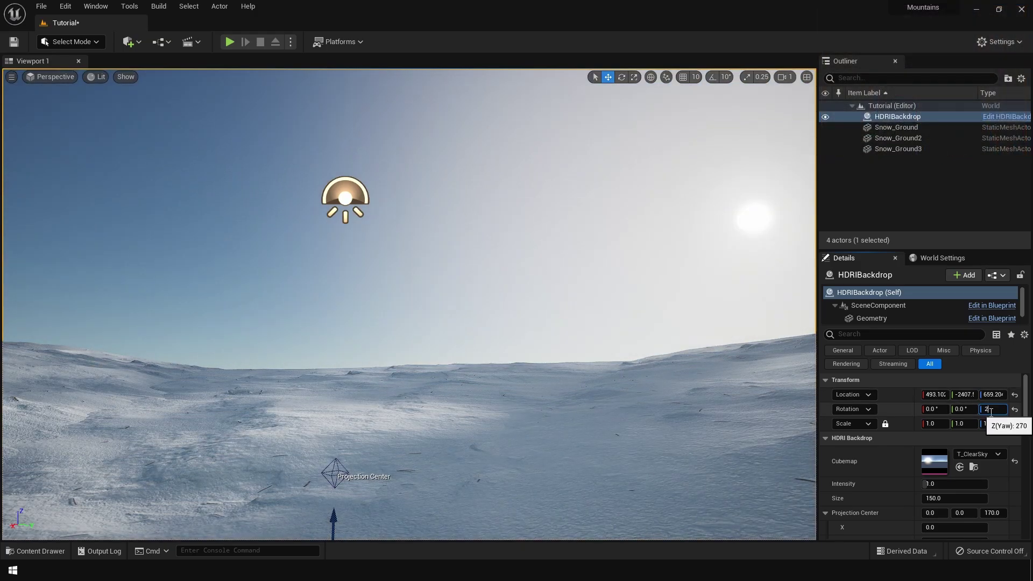
{"action": "type", "text": "240"}
{"action": "key", "text": "Return"}
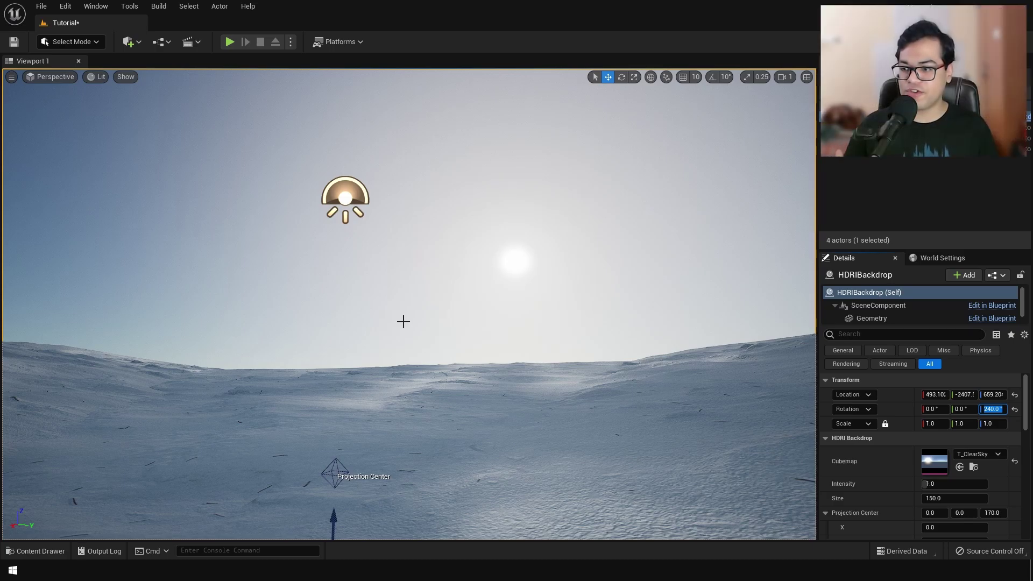
Step: Add a Post Process Volume and enable Infinite Extent so it covers the whole level
{"action": "left_click", "coordinate": [141, 45]}
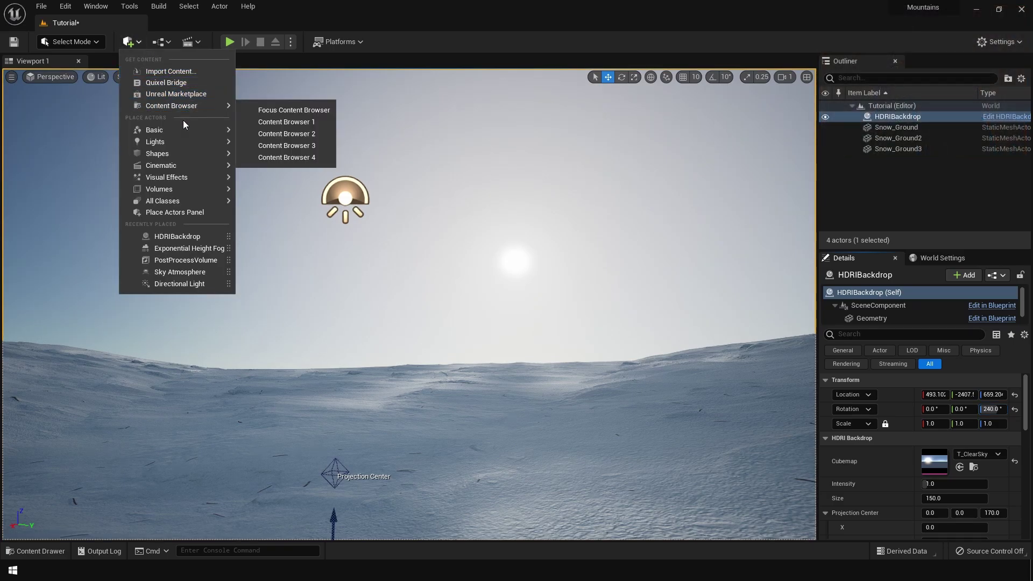
{"action": "mouse_move", "coordinate": [185, 176]}
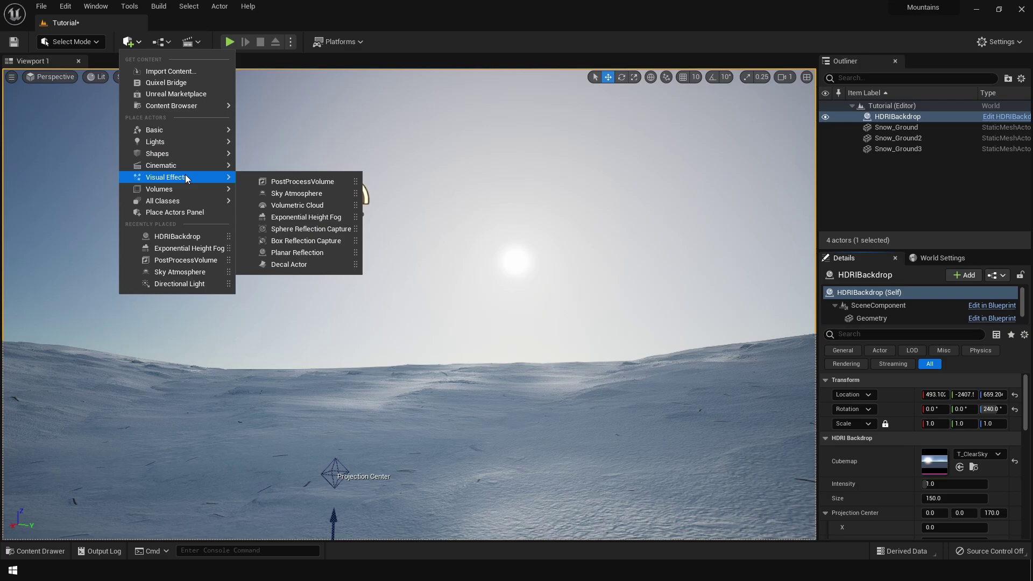
{"action": "left_click", "coordinate": [252, 180]}
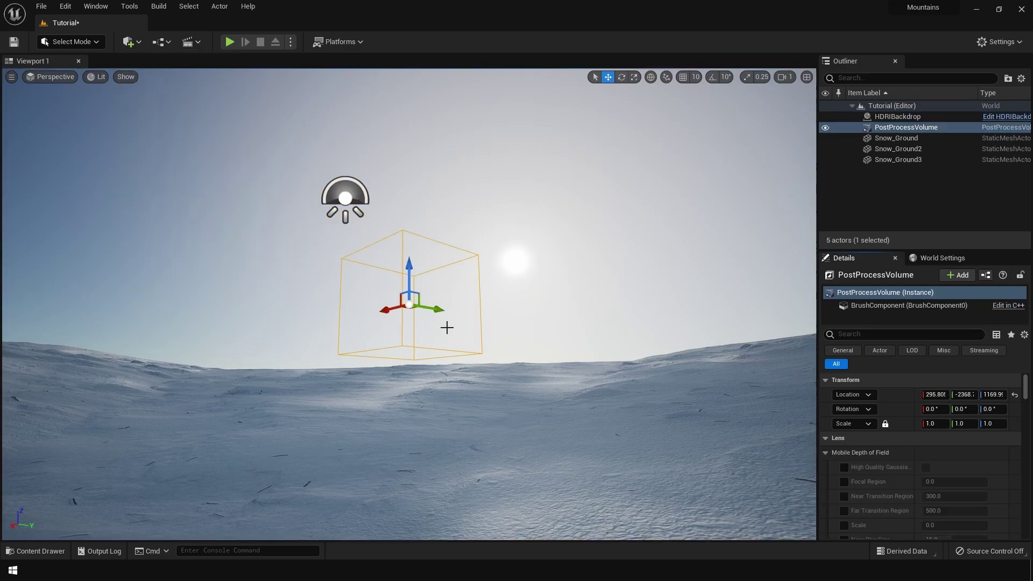
{"action": "left_click", "coordinate": [889, 334]}
{"action": "type", "text": "infi"}
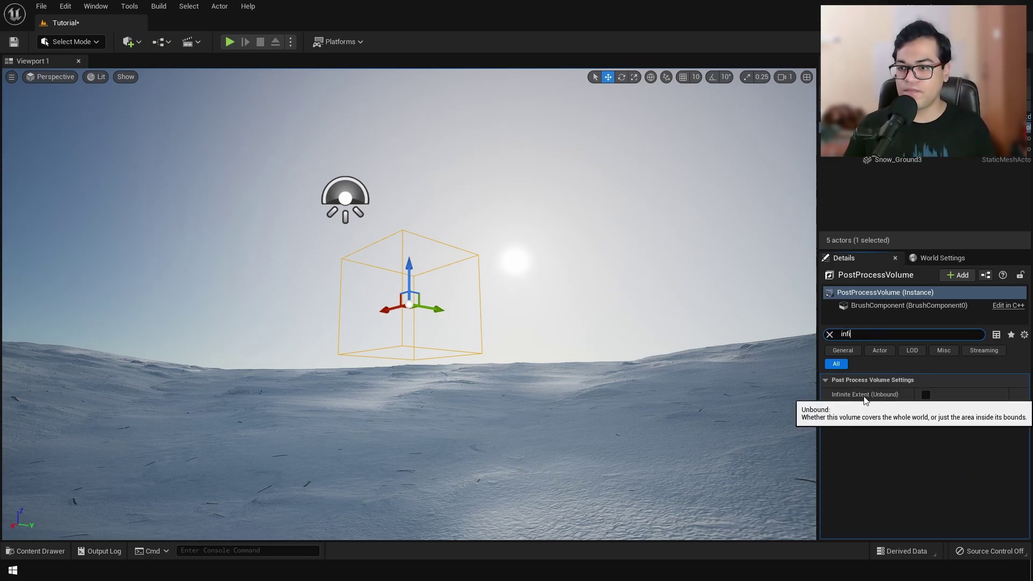
{"action": "left_click", "coordinate": [926, 396]}
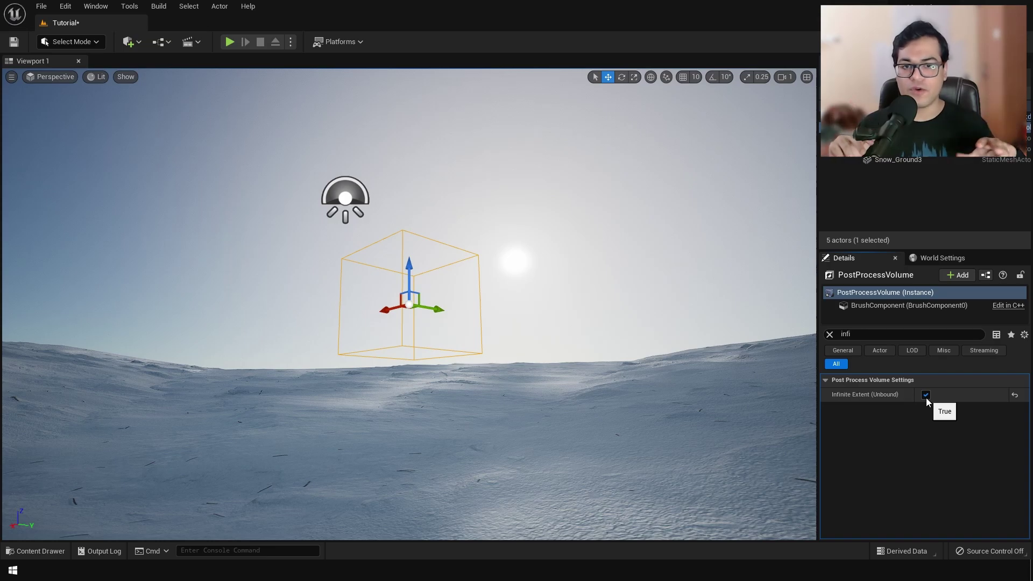
Step: Override metering mode and set exposure Min and Max Brightness both to 1.0
{"action": "left_click", "coordinate": [830, 334]}
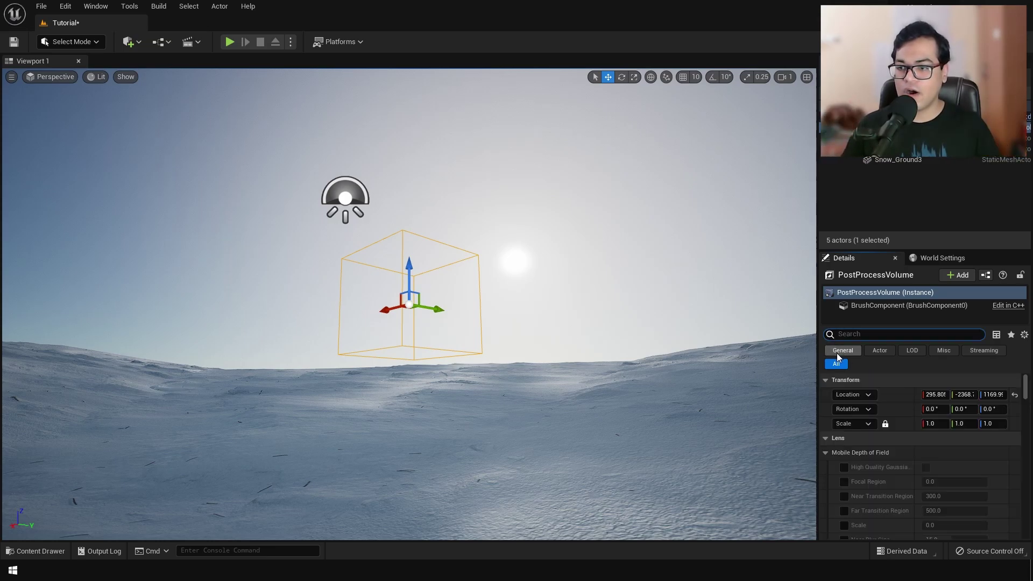
{"action": "type", "text": "expo"}
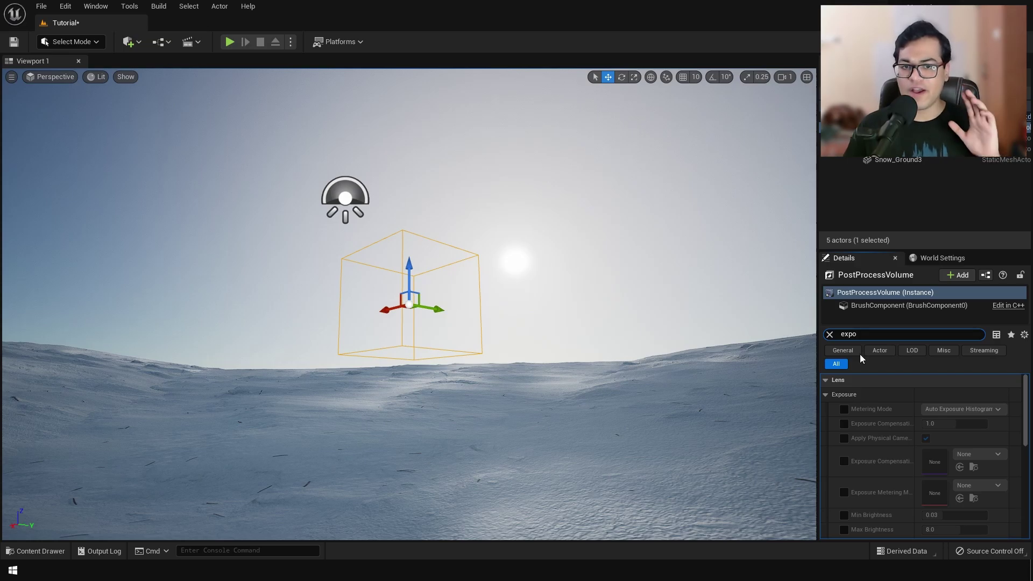
{"action": "left_click", "coordinate": [844, 409]}
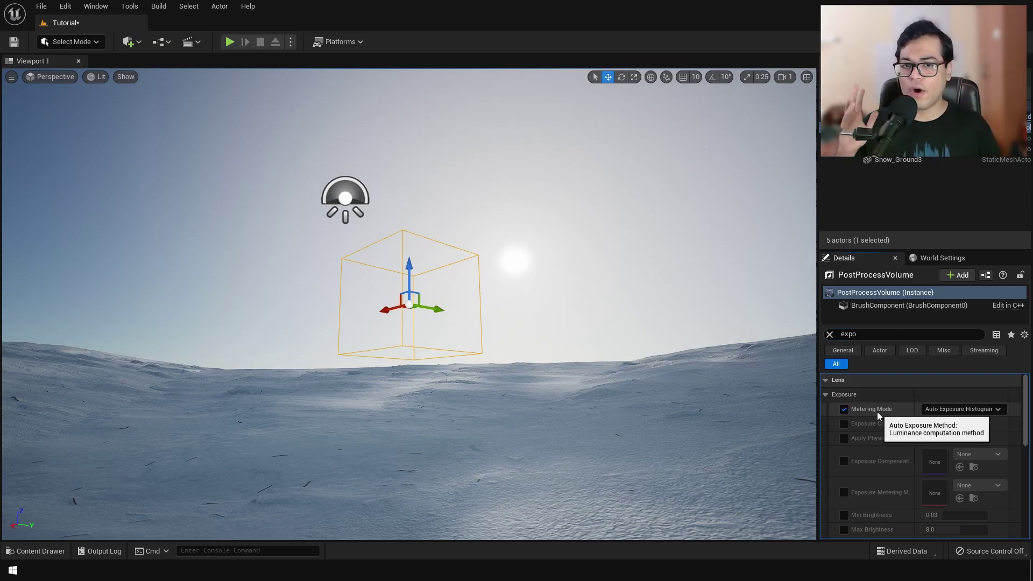
{"action": "scroll", "coordinate": [877, 411], "scroll_direction": "down", "scroll_amount": 3}
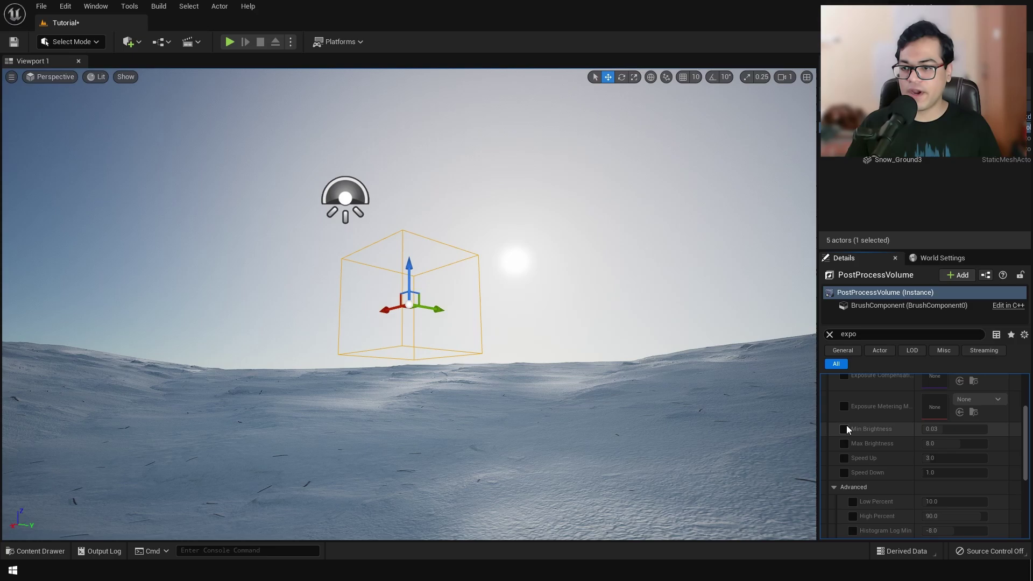
{"action": "left_click", "coordinate": [844, 429]}
{"action": "left_click", "coordinate": [844, 443]}
{"action": "left_click", "coordinate": [942, 444]}
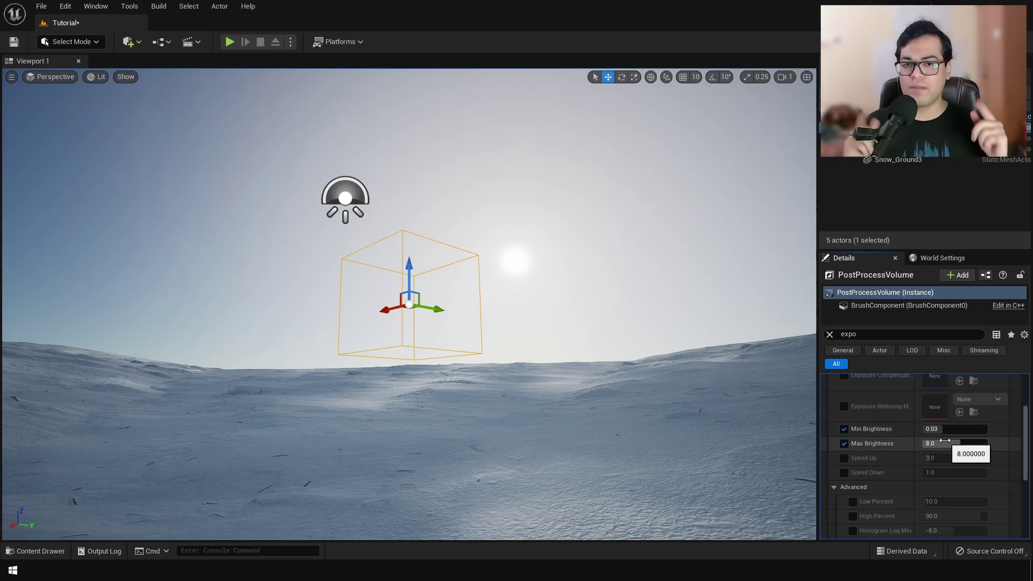
{"action": "type", "text": "1"}
{"action": "left_click", "coordinate": [947, 429]}
{"action": "type", "text": "1"}
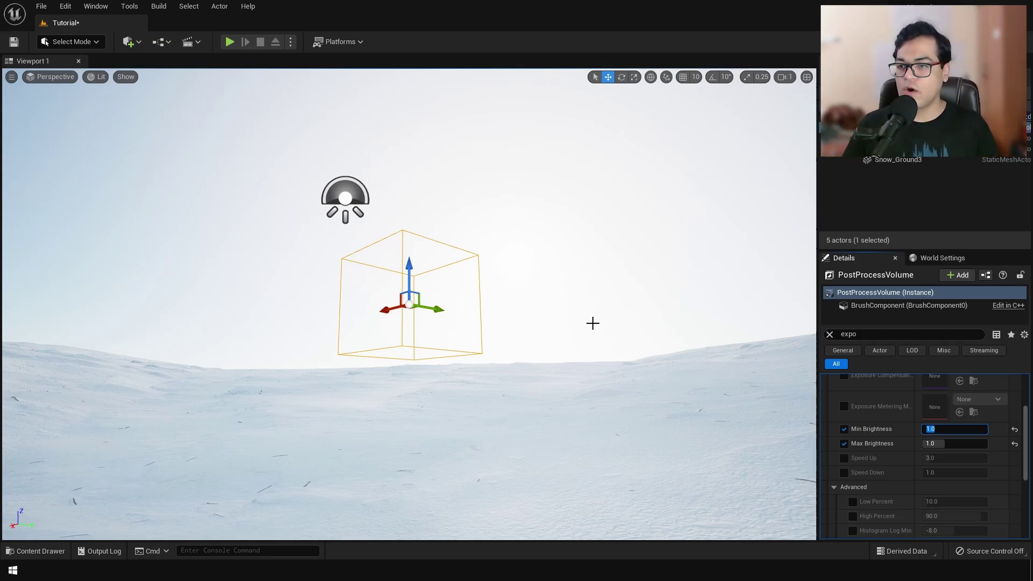
Step: Set the HDRI Backdrop Intensity to 0.7, after first trying 0.8
{"action": "left_click", "coordinate": [335, 473]}
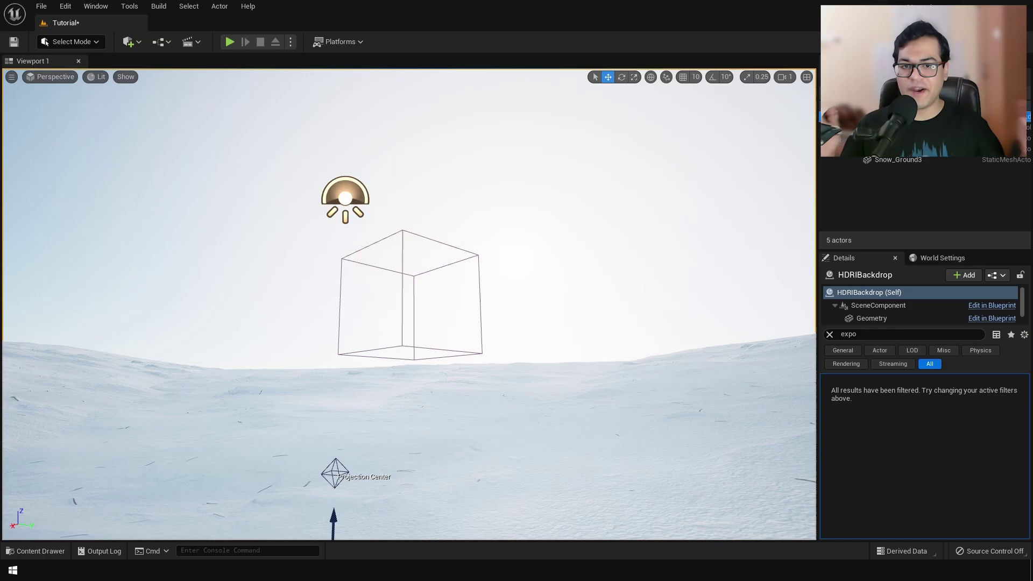
{"action": "left_click", "coordinate": [830, 334]}
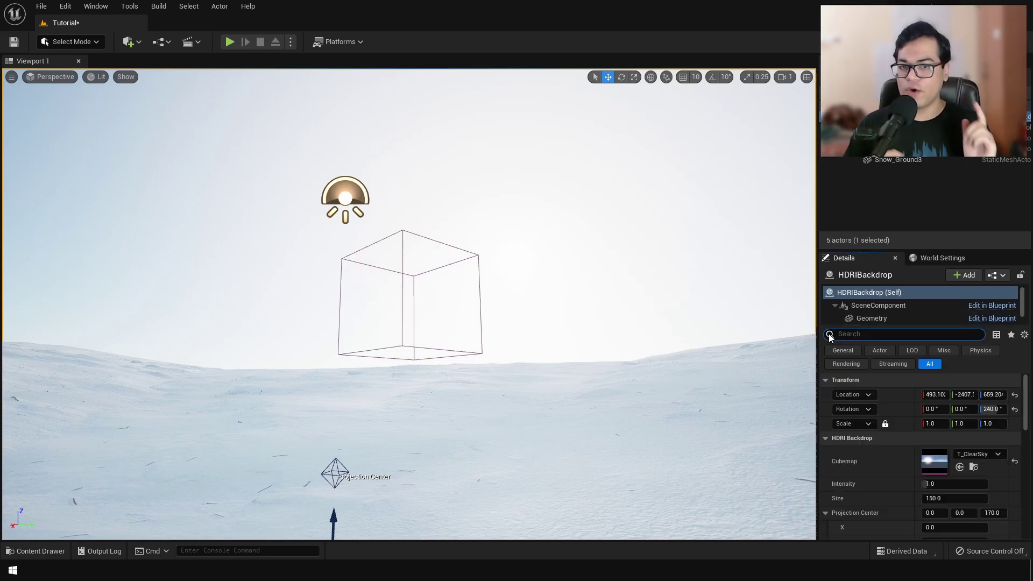
{"action": "left_click", "coordinate": [956, 482]}
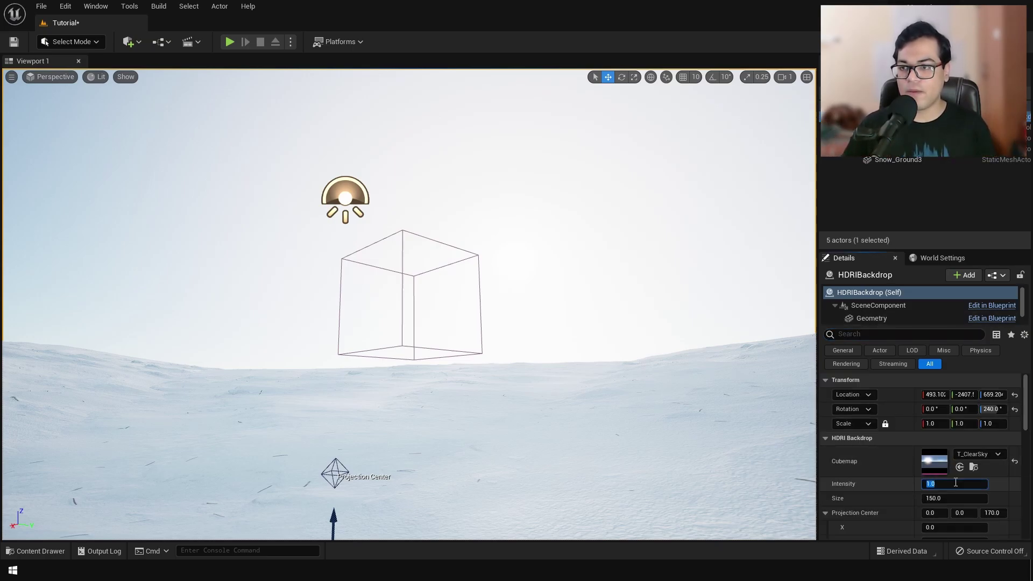
{"action": "type", "text": ".8"}
{"action": "key", "text": "Return"}
{"action": "type", "text": ".7"}
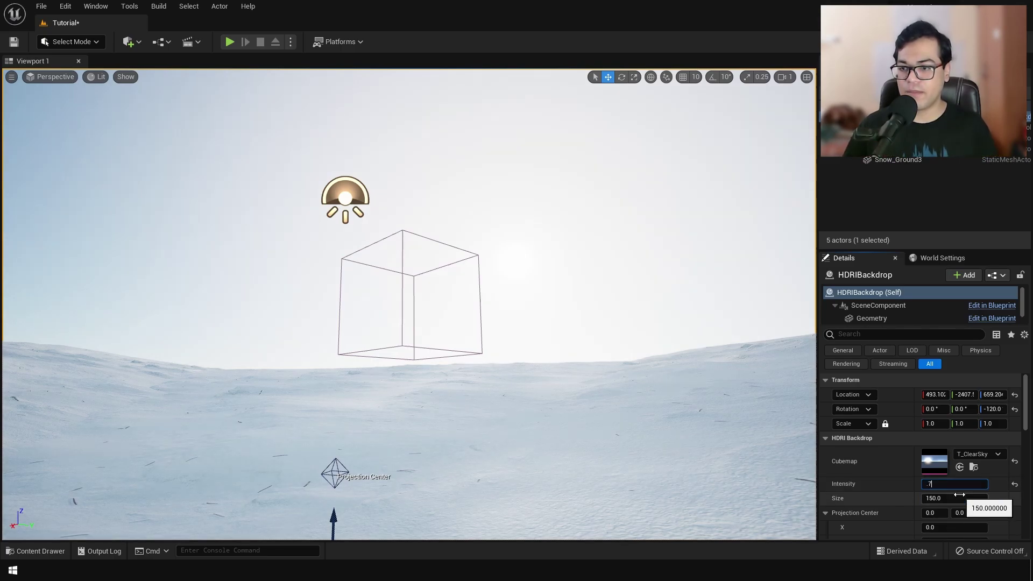
{"action": "key", "text": "Return"}
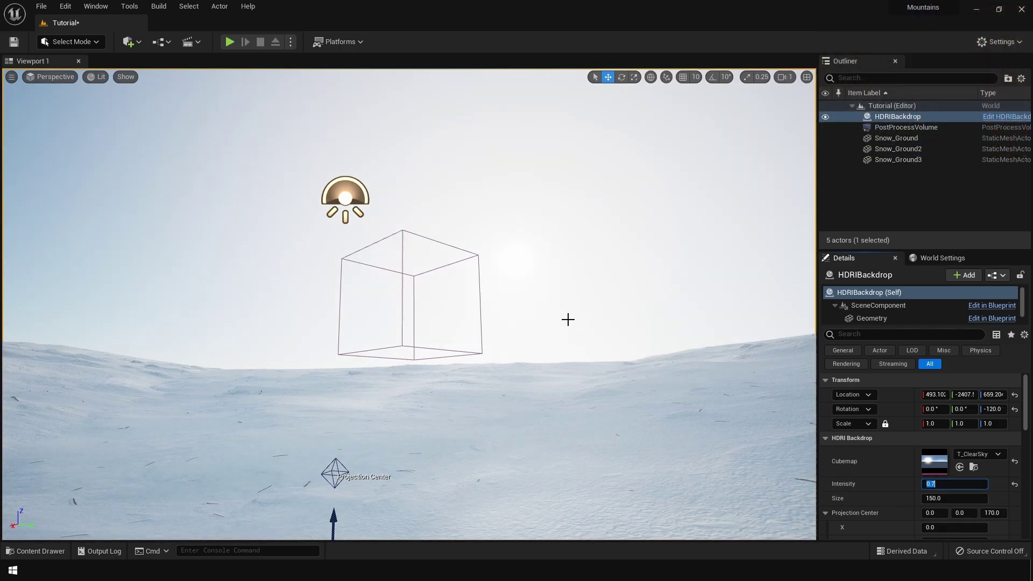
Step: Drag BP_ThirdPersonCharacter onto the snow and rotate it to about 155° yaw
{"action": "left_click", "coordinate": [36, 551]}
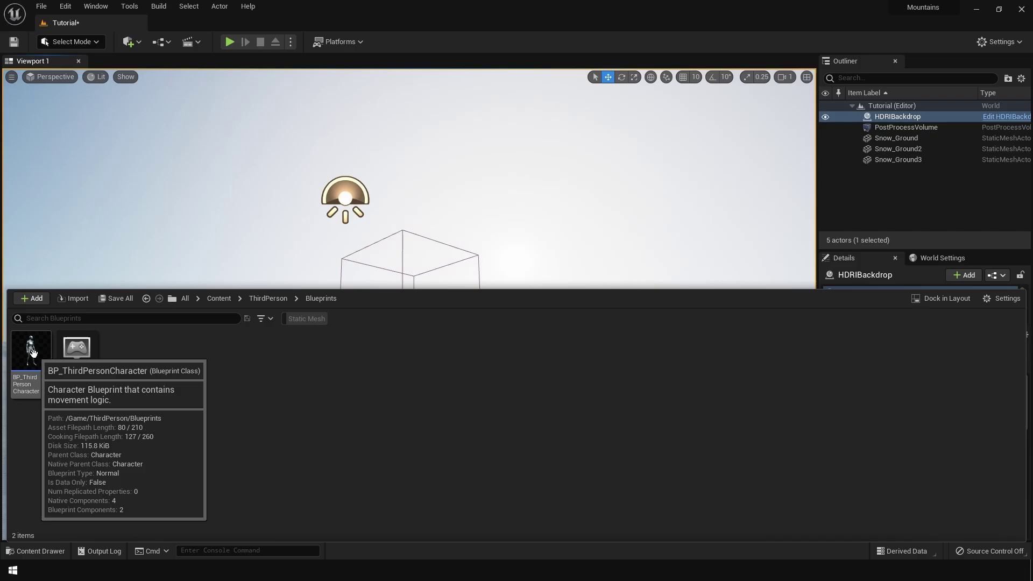
{"action": "left_click_drag", "start_coordinate": [33, 352], "coordinate": [368, 452]}
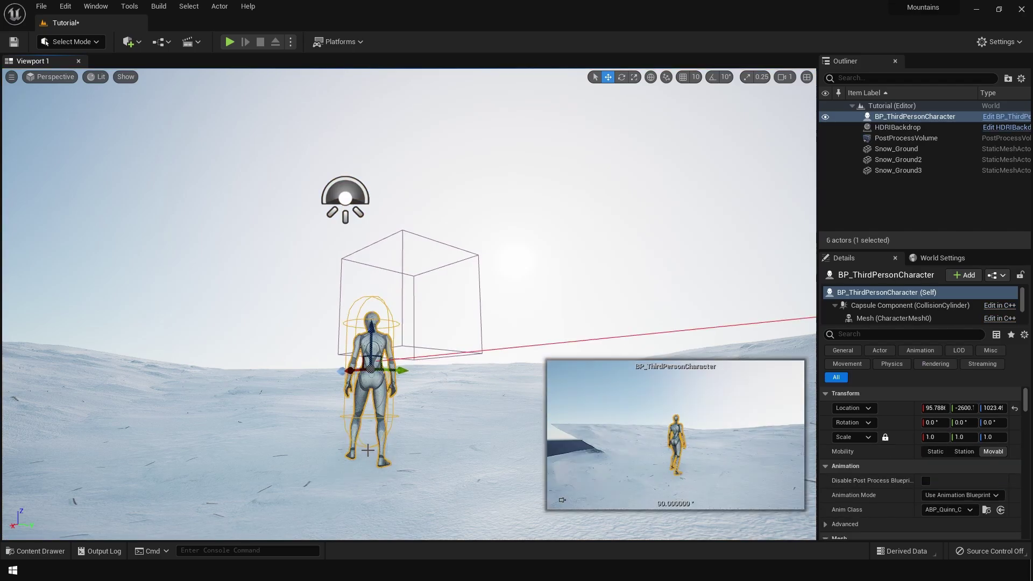
{"action": "key", "text": "e"}
{"action": "left_click_drag", "start_coordinate": [384, 368], "coordinate": [300, 369]}
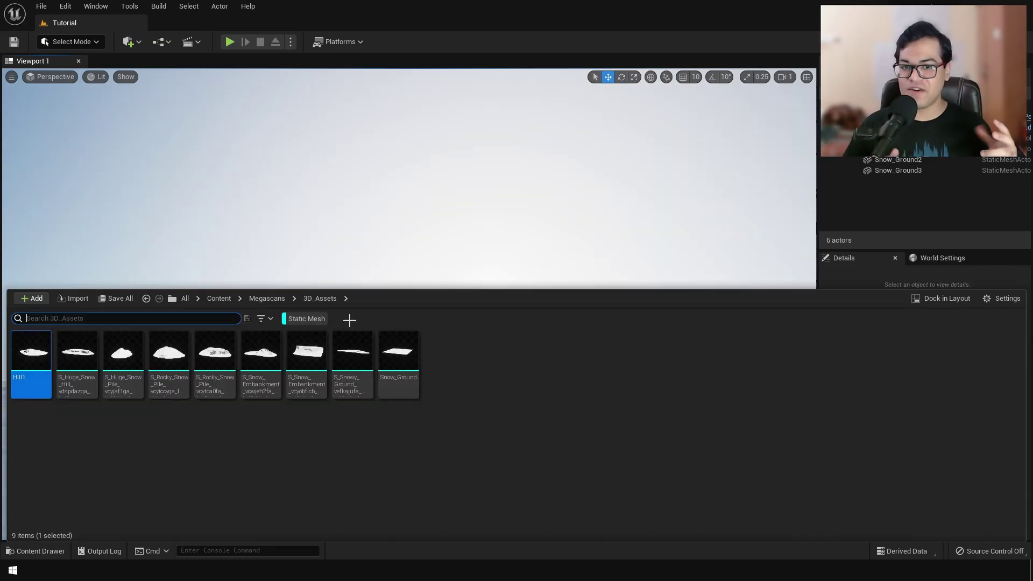
Step: Place Hill1 left of the character, rotated about -108.7°, tilted and sunk into the snow
{"action": "left_click_drag", "start_coordinate": [27, 372], "coordinate": [85, 425]}
{"action": "key", "text": "e"}
{"action": "left_click_drag", "start_coordinate": [89, 426], "coordinate": [70, 427]}
{"action": "left_click_drag", "start_coordinate": [49, 427], "coordinate": [76, 427]}
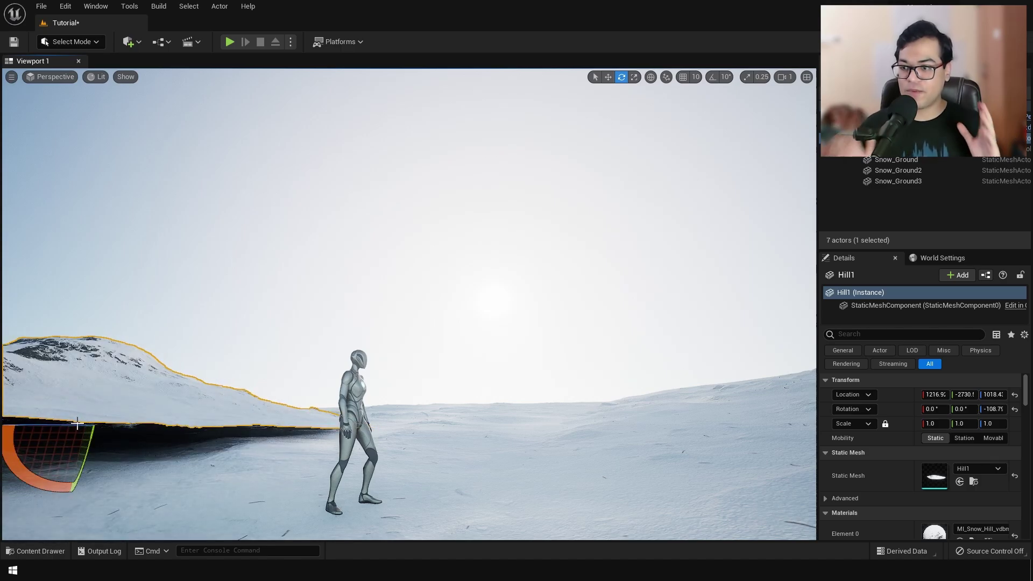
{"action": "left_click_drag", "start_coordinate": [82, 467], "coordinate": [56, 484]}
{"action": "key", "text": "w"}
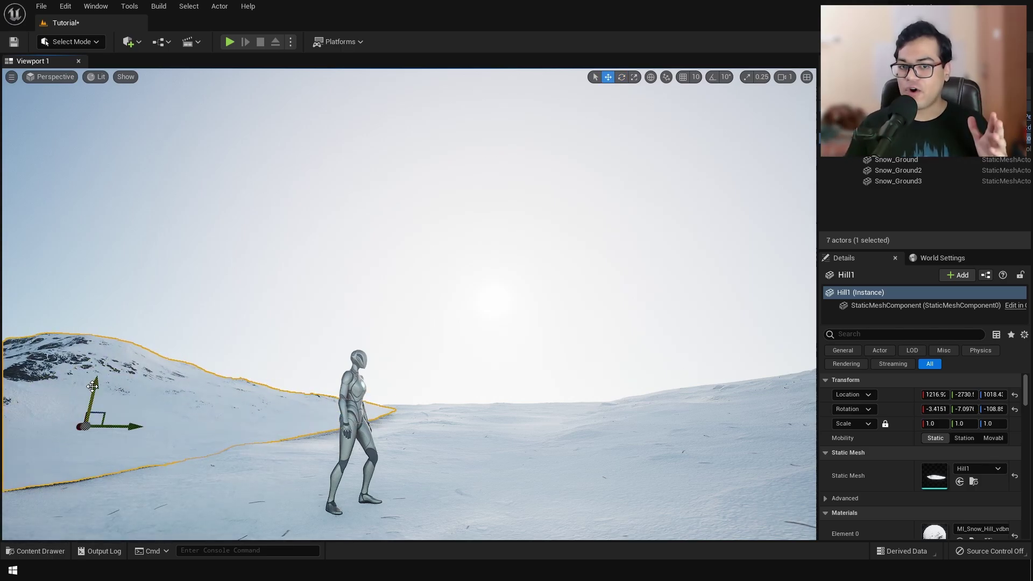
{"action": "left_click_drag", "start_coordinate": [91, 399], "coordinate": [92, 409]}
Step: Alt-drag a copy as Hill2 on the right, scale it about 3.5x, tilt and lower it
{"action": "left_click", "coordinate": [310, 228]}
{"action": "left_click", "coordinate": [101, 347]}
{"action": "left_click_drag", "start_coordinate": [124, 459], "coordinate": [625, 437], "text": "alt"}
{"action": "key", "text": "e"}
{"action": "key", "text": "r"}
{"action": "left_click_drag", "start_coordinate": [688, 434], "coordinate": [762, 365]}
{"action": "key", "text": "w"}
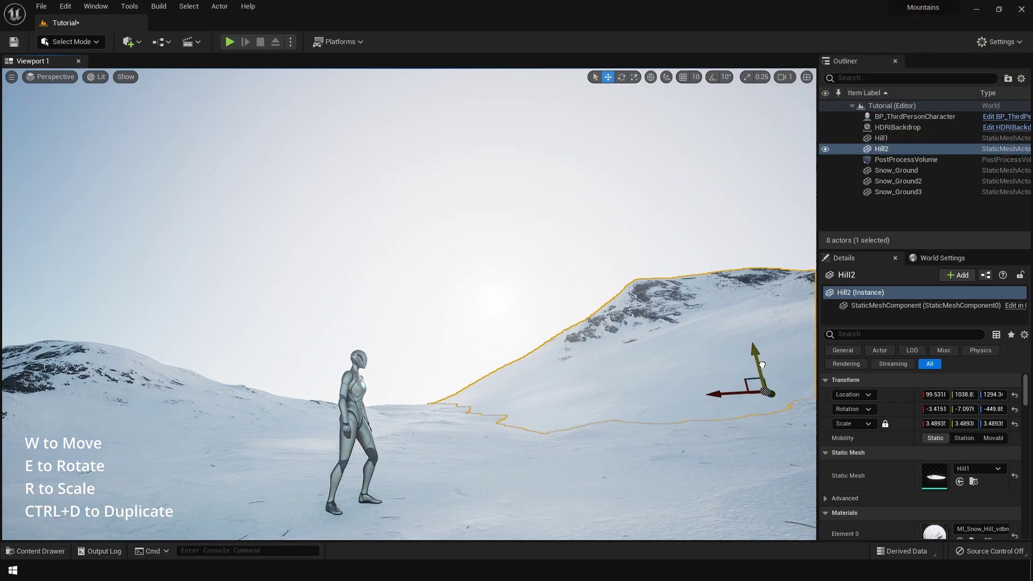
{"action": "key", "text": "e"}
{"action": "mouse_move", "coordinate": [781, 434]}
{"action": "left_mouse_down"}
{"action": "mouse_move", "coordinate": [773, 395]}
{"action": "mouse_move", "coordinate": [782, 433]}
{"action": "mouse_move", "coordinate": [765, 404]}
{"action": "mouse_move", "coordinate": [770, 423]}
{"action": "left_mouse_up"}
{"action": "key", "text": "w"}
{"action": "left_click_drag", "start_coordinate": [755, 359], "coordinate": [753, 417]}
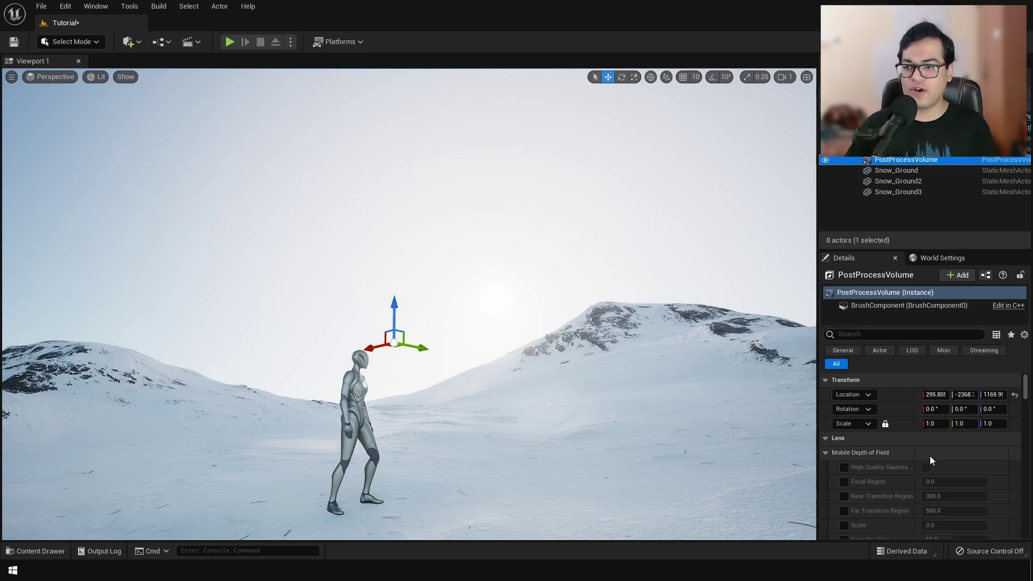
Step: Enable the bloom Method, Intensity, Threshold and Convolution Scatter overrides and choose the Convolution method
{"action": "scroll", "coordinate": [930, 456], "scroll_direction": "down", "scroll_amount": 10}
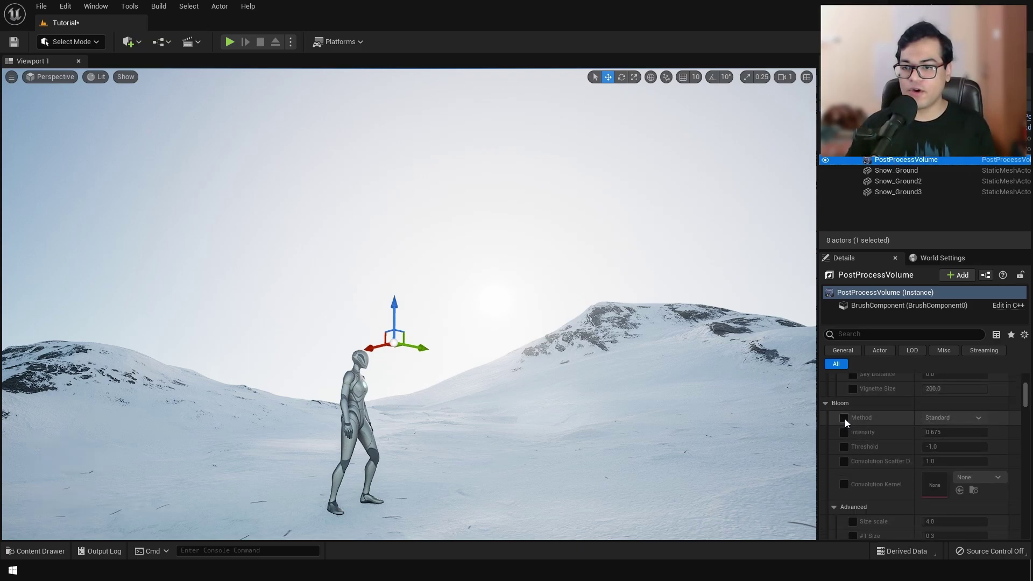
{"action": "left_click", "coordinate": [844, 433]}
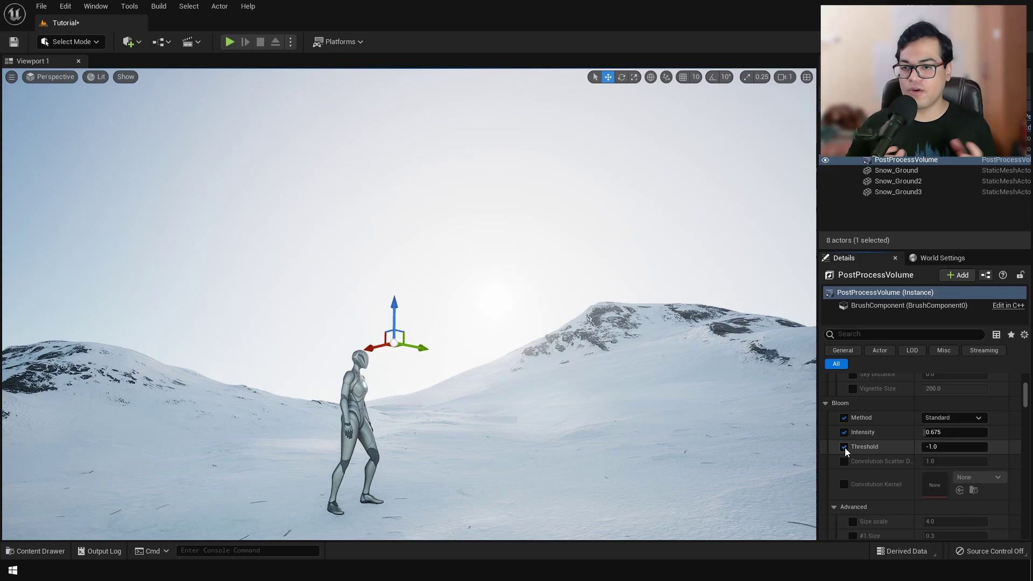
{"action": "left_click", "coordinate": [844, 461]}
{"action": "left_click", "coordinate": [953, 418]}
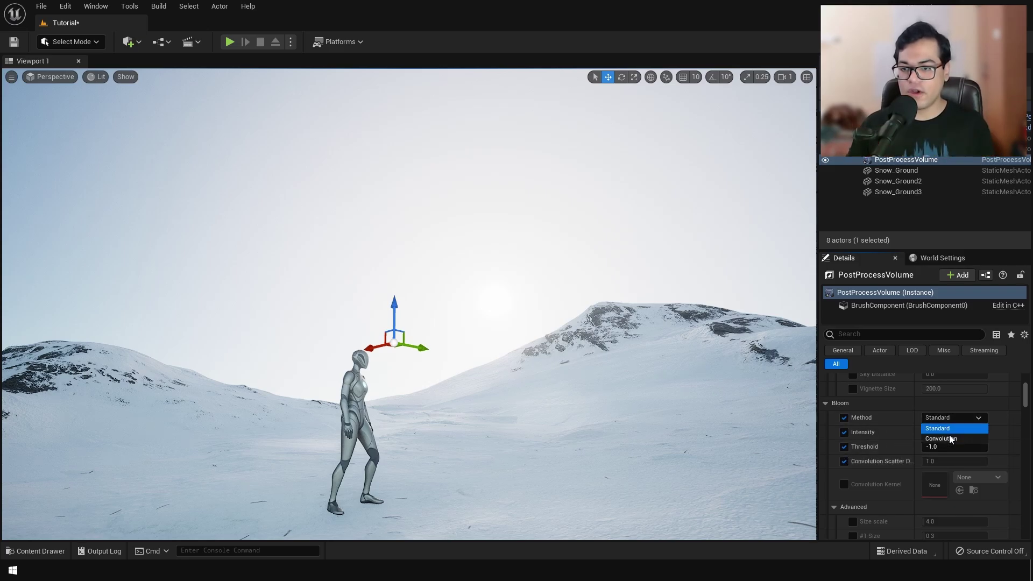
{"action": "left_click", "coordinate": [951, 439]}
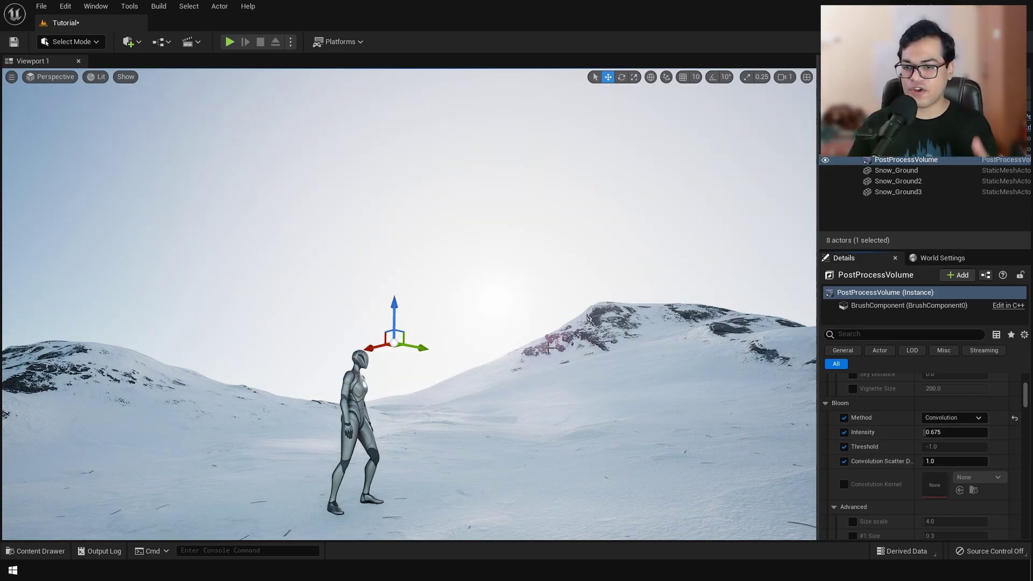
{"action": "left_click", "coordinate": [372, 229]}
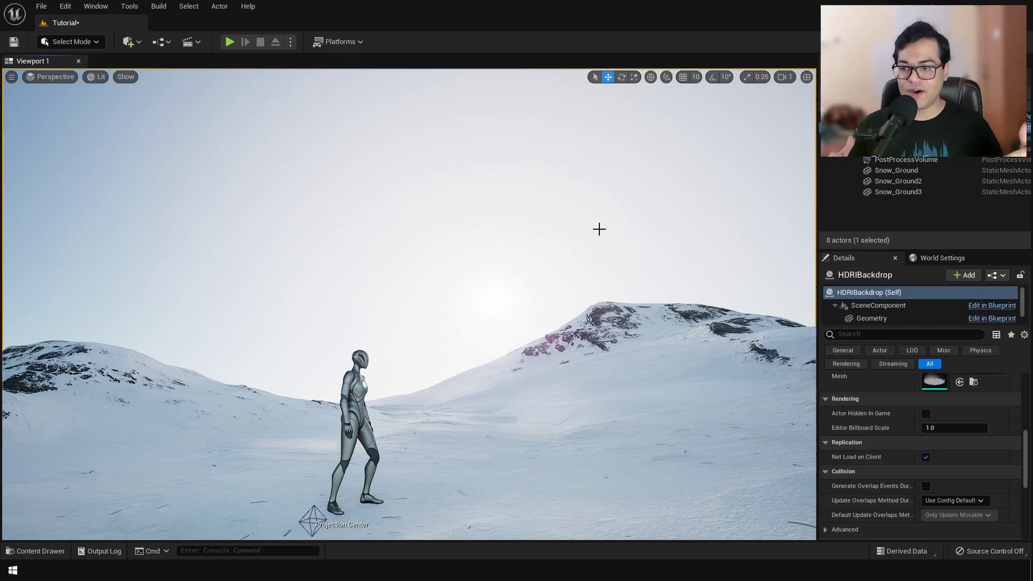
Step: Drag BP_Particle_Snow from the Content Drawer and position it above the character
{"action": "key", "text": "ctrl+space"}
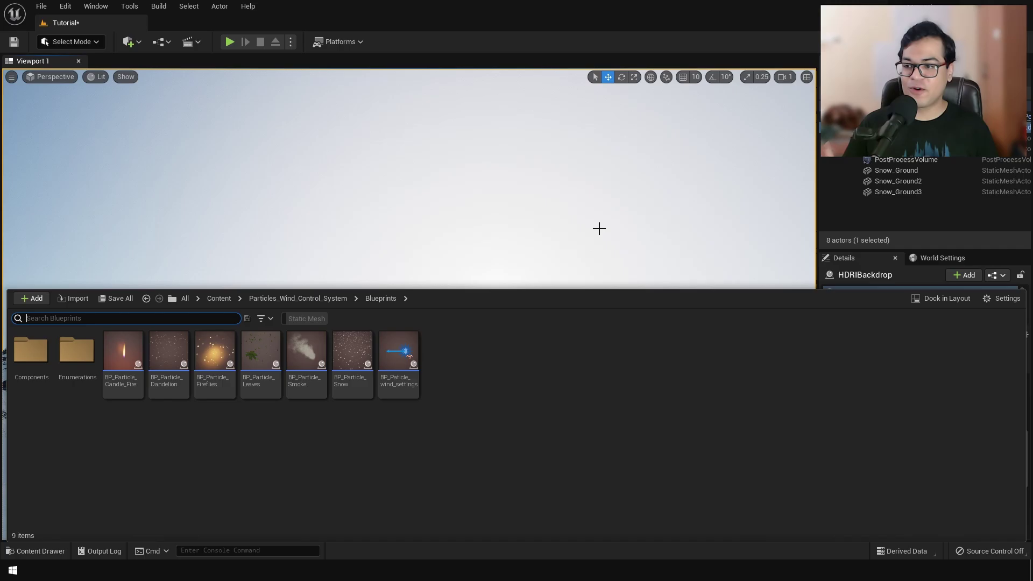
{"action": "left_click", "coordinate": [354, 352]}
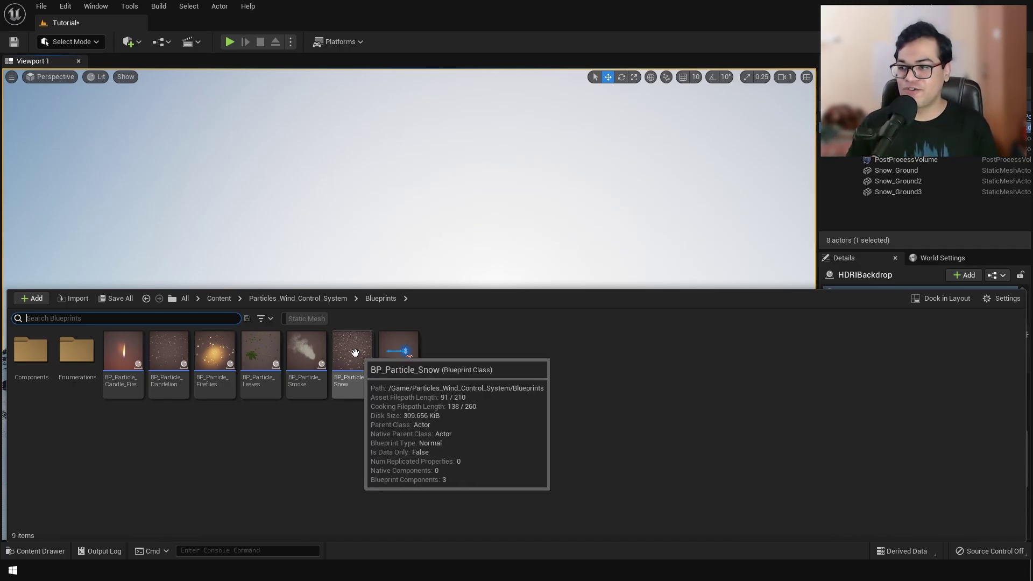
{"action": "left_click_drag", "start_coordinate": [354, 353], "coordinate": [380, 351]}
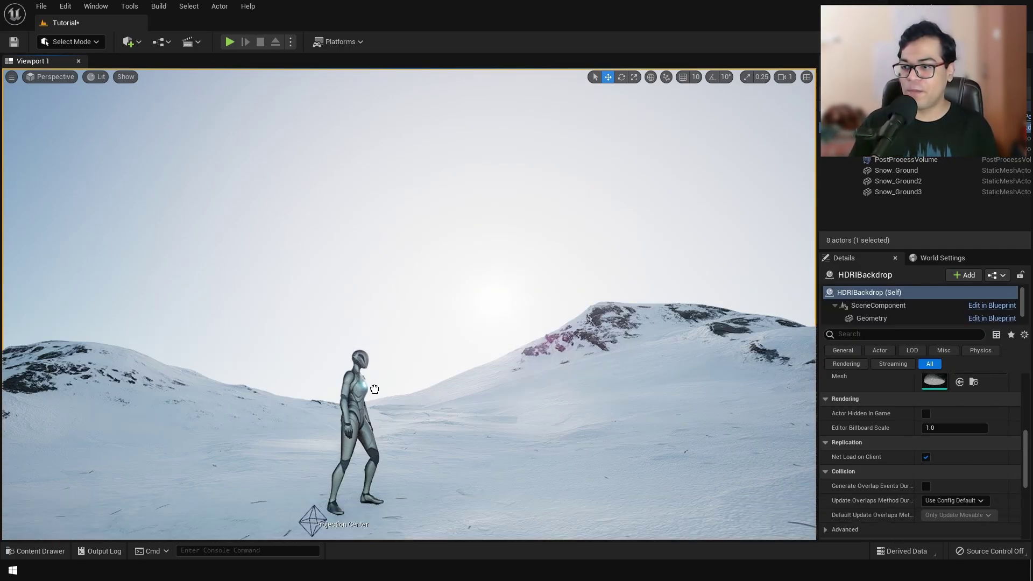
{"action": "left_click_drag", "start_coordinate": [374, 390], "coordinate": [383, 139]}
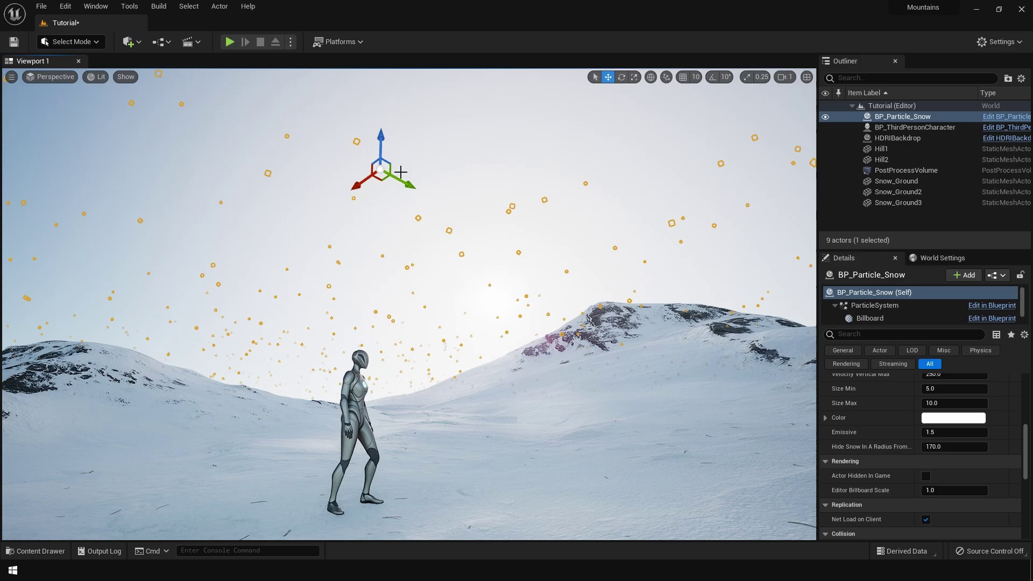
Step: Set the backdrop Cubemap to ostrich_road_4k after previewing snow_field_8k and quarry_04_4k
{"action": "left_click", "coordinate": [499, 133]}
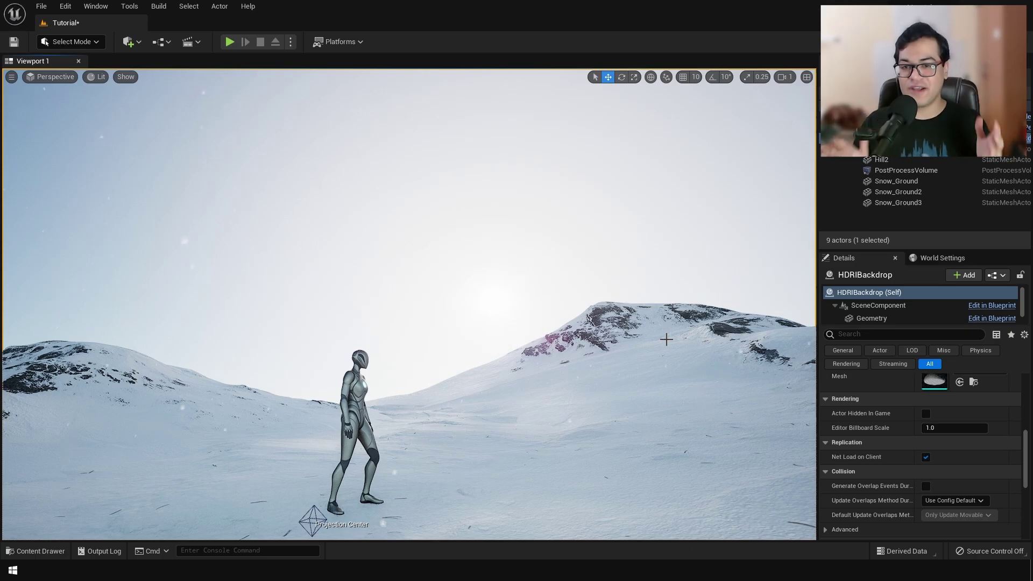
{"action": "scroll", "coordinate": [915, 420], "scroll_direction": "up", "scroll_amount": 5}
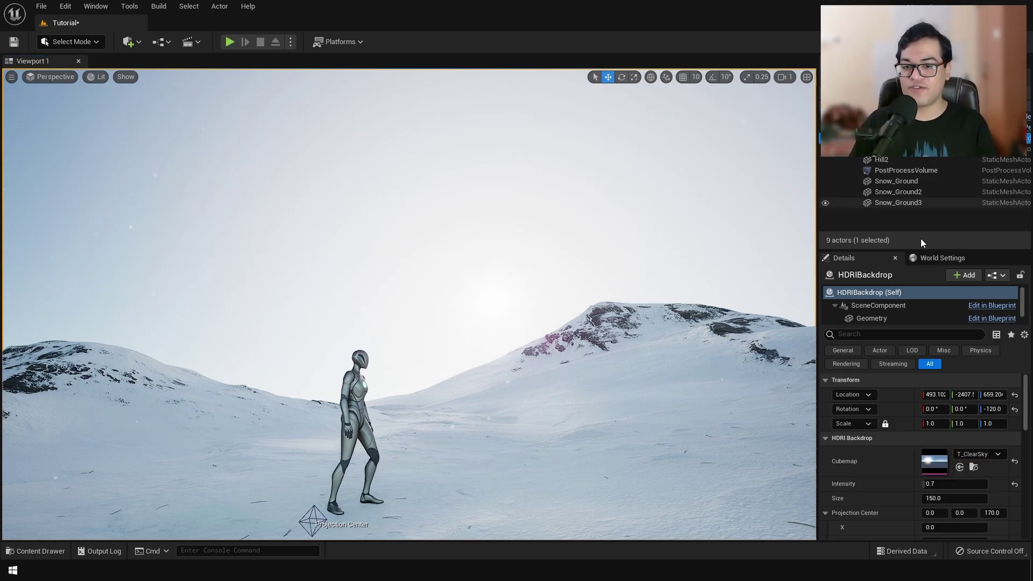
{"action": "left_click", "coordinate": [969, 454]}
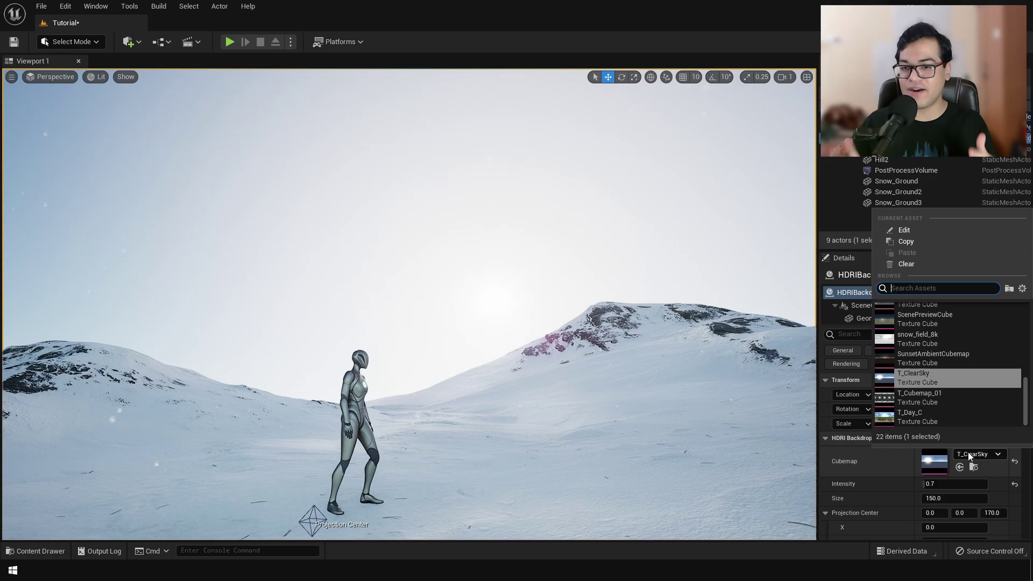
{"action": "left_click", "coordinate": [938, 341]}
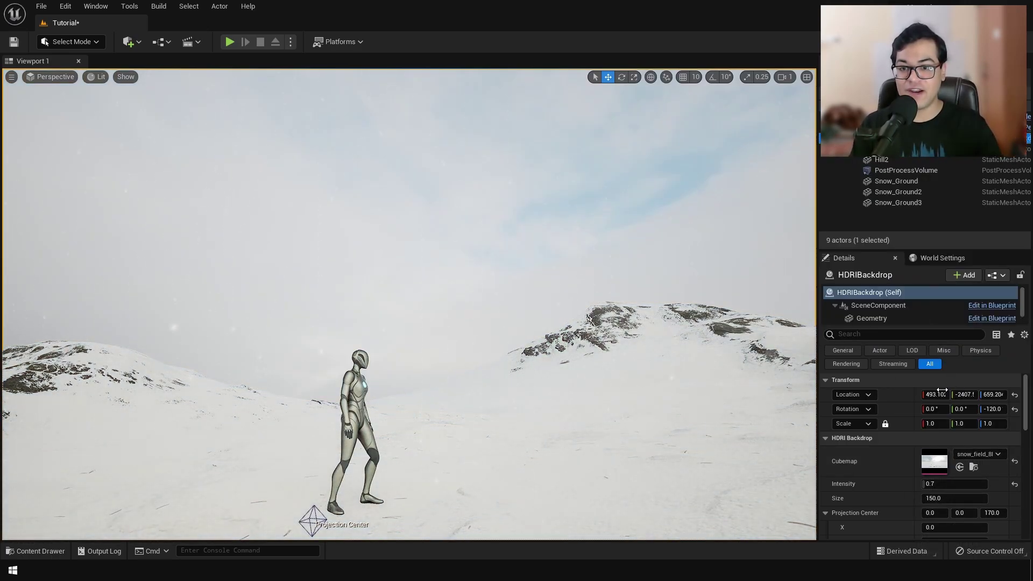
{"action": "left_click", "coordinate": [967, 454]}
{"action": "left_click", "coordinate": [941, 335]}
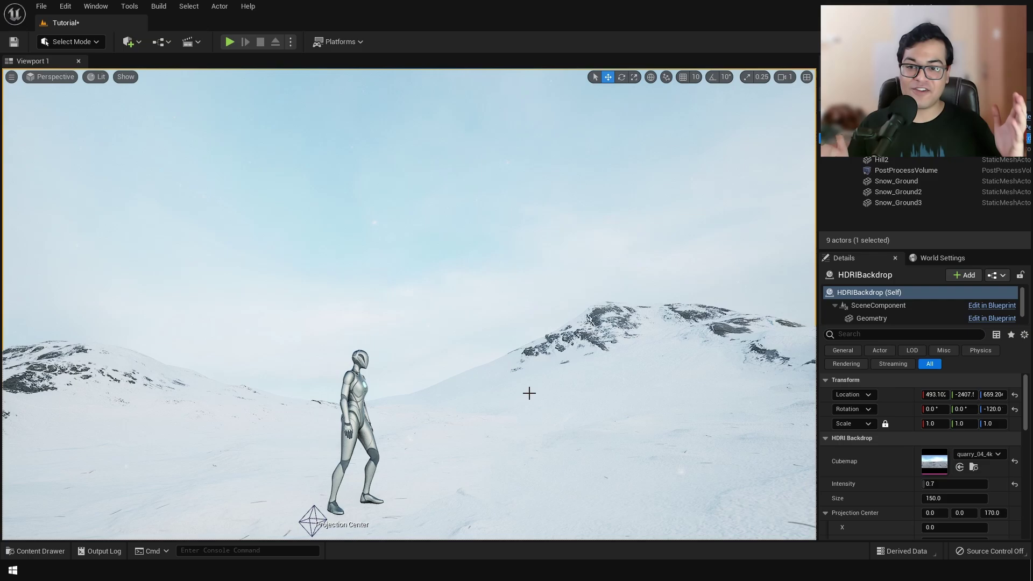
{"action": "left_click", "coordinate": [988, 455]}
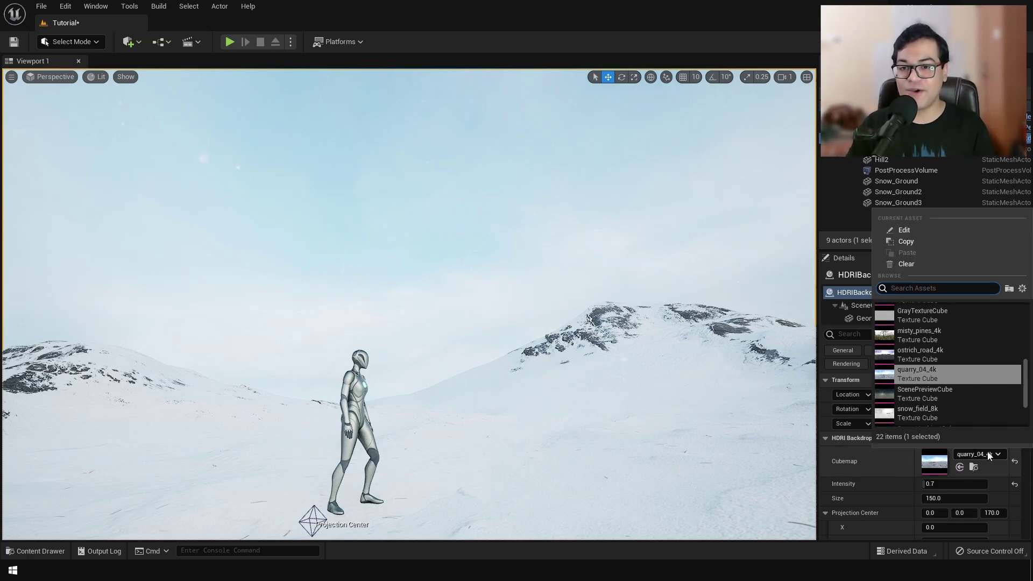
{"action": "left_click", "coordinate": [958, 353]}
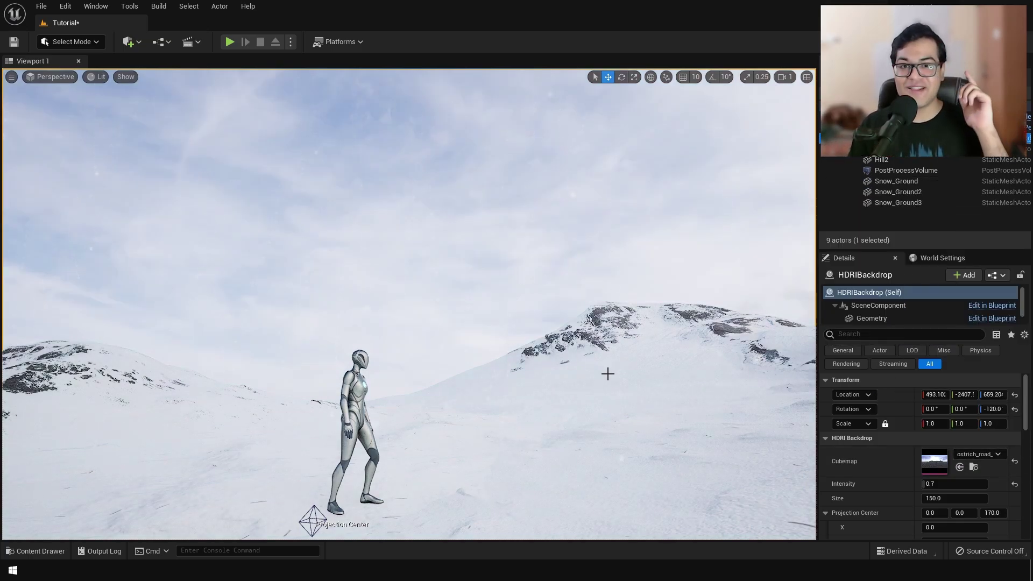